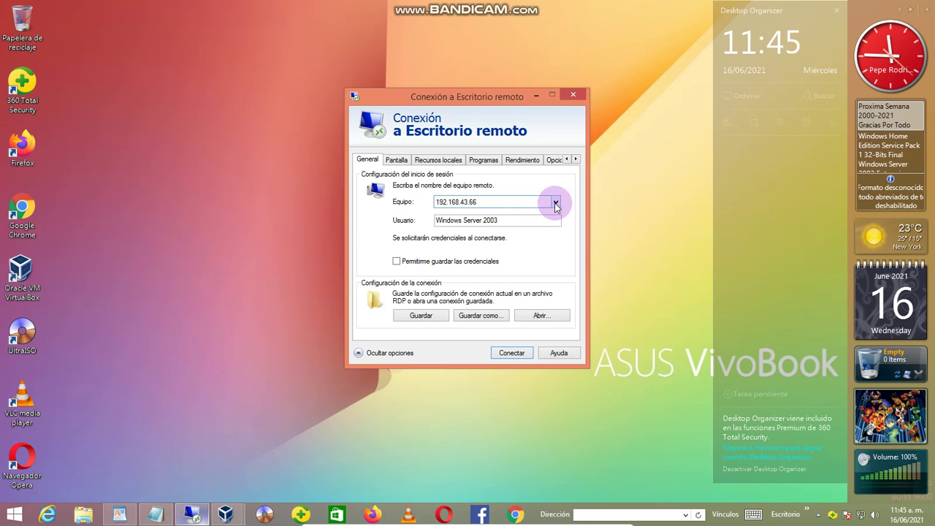
# Review the remote computer and user fields, and the available colour depths for the remote session.
pyautogui.click(555, 203)
pyautogui.click(555, 203)
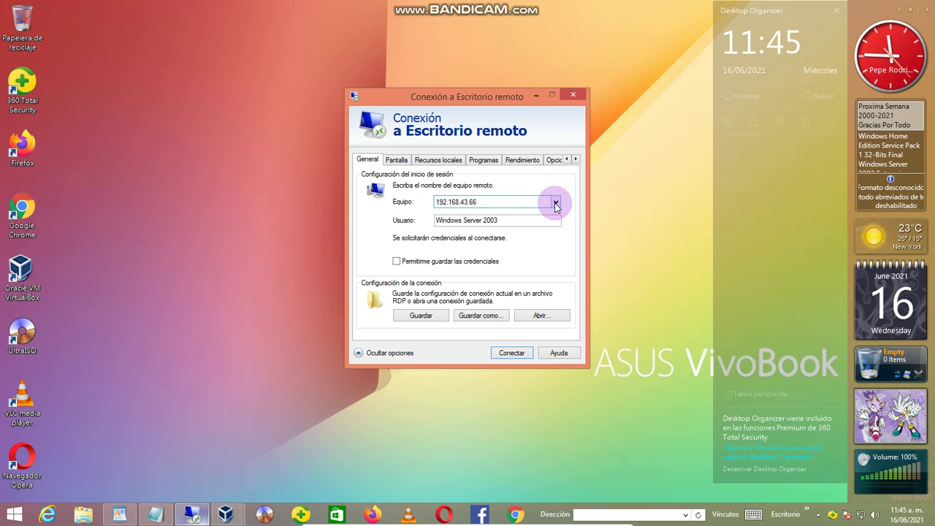
pyautogui.click(521, 218)
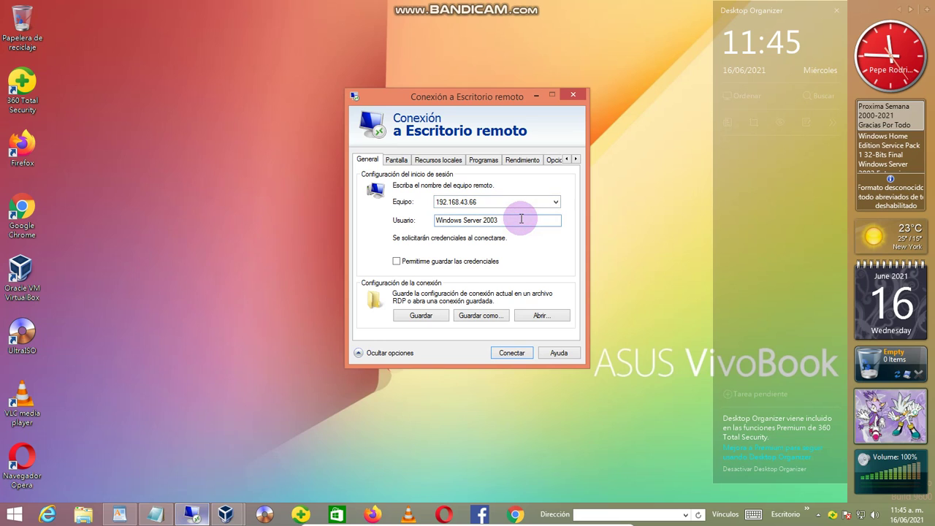
pyautogui.click(398, 161)
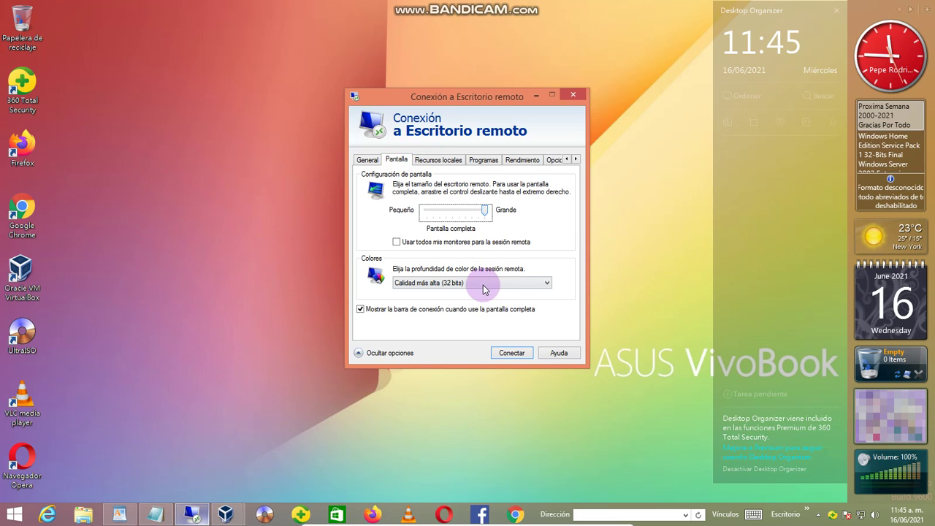
pyautogui.click(482, 284)
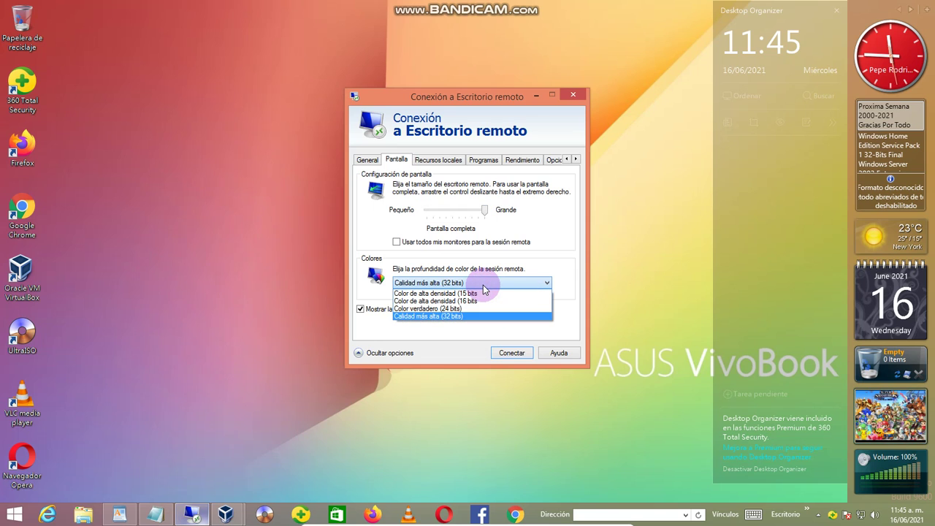
pyautogui.click(482, 285)
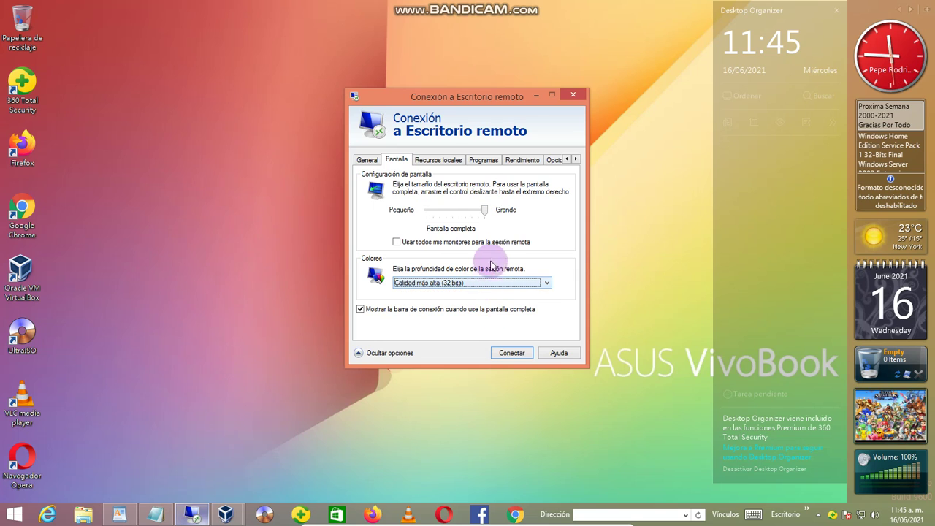
# Examine the remote audio playback and recording settings and the options for applying Windows key combinations.
pyautogui.click(447, 163)
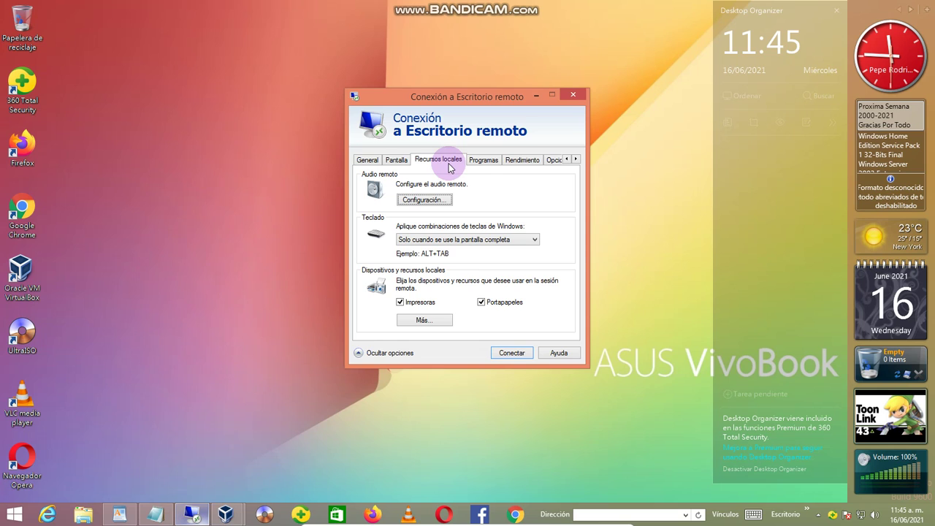
pyautogui.click(444, 199)
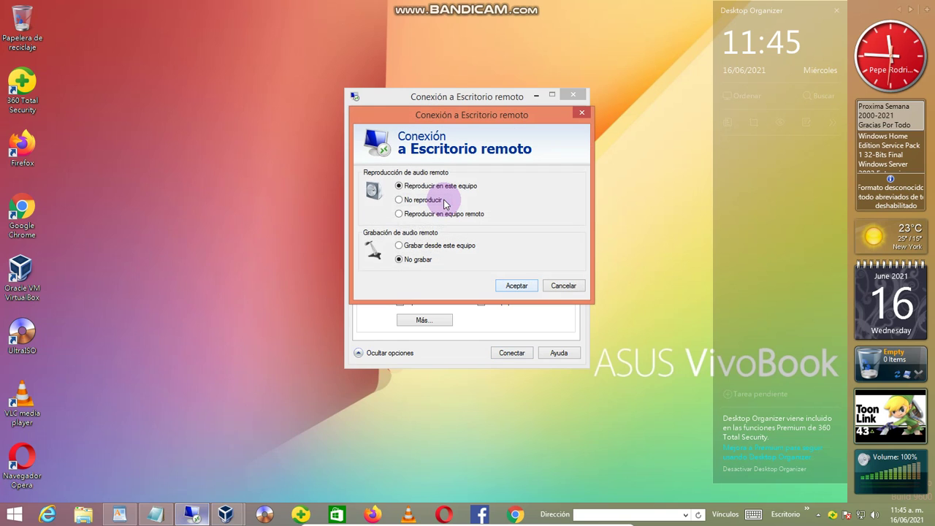
pyautogui.click(581, 114)
pyautogui.click(422, 244)
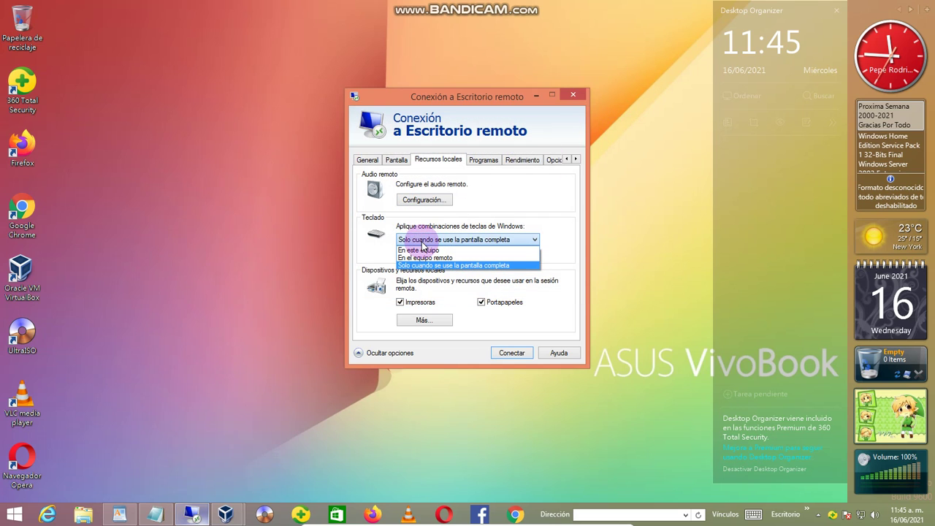
pyautogui.click(423, 241)
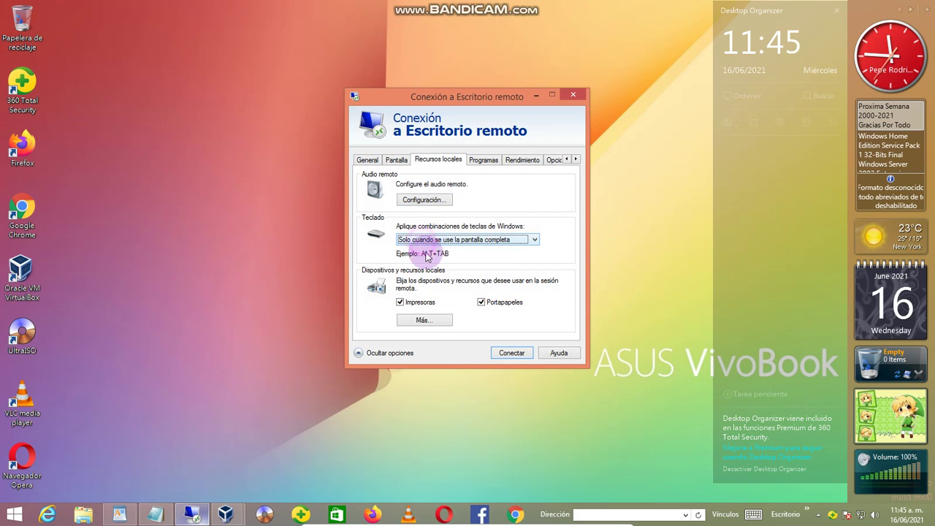
# Examine the additional local devices available to the session, expanding Unidades and the Plug and Play devices, and cancel without changes.
pyautogui.click(435, 321)
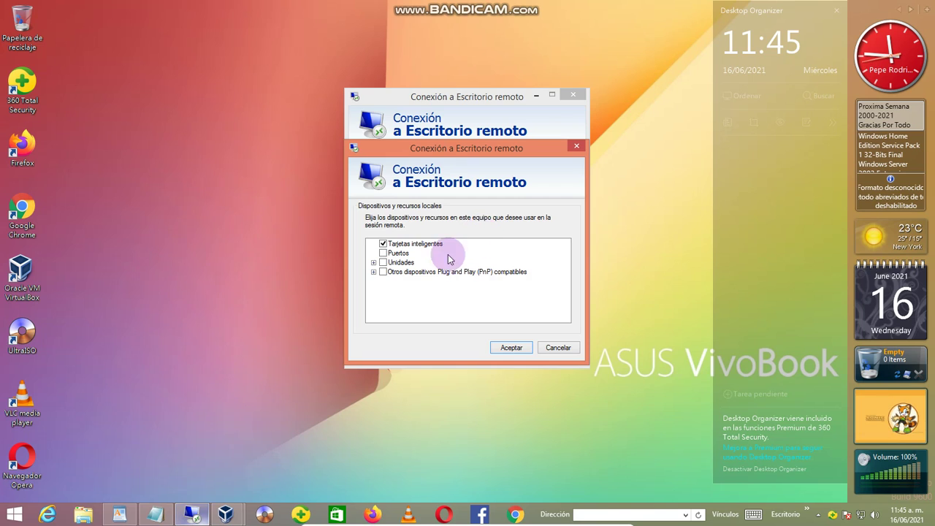
pyautogui.click(374, 263)
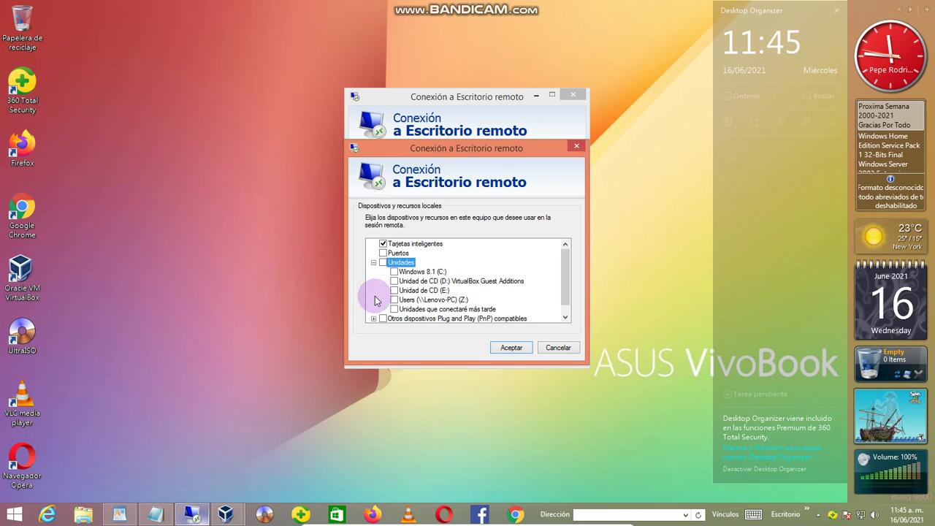
pyautogui.click(373, 318)
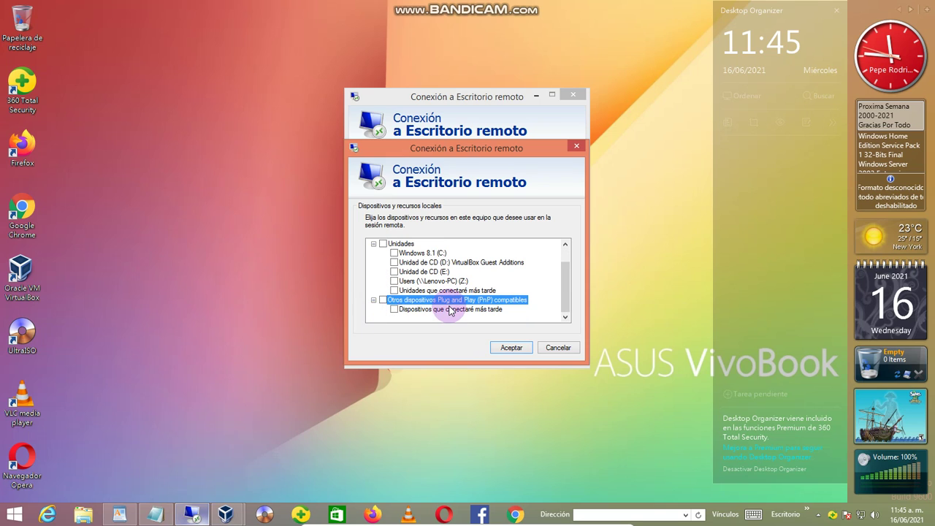
pyautogui.click(558, 348)
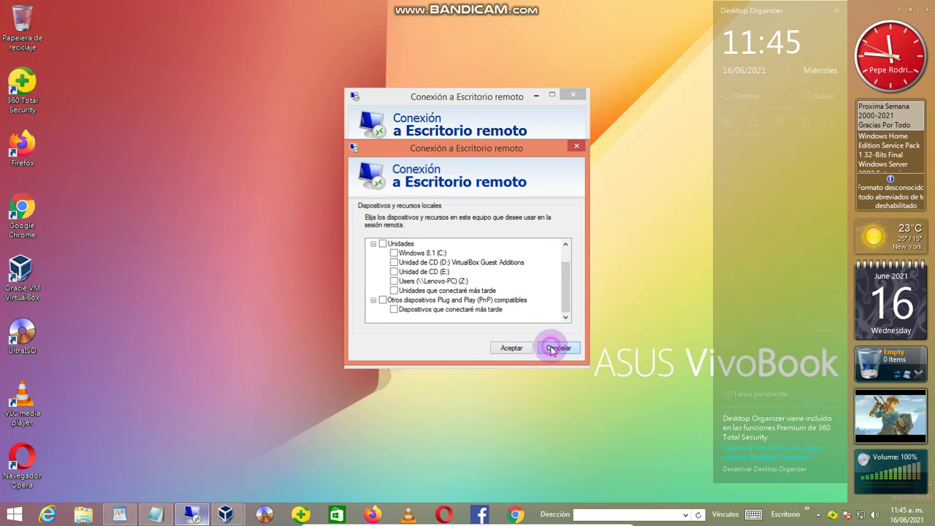
# Review the startup program settings and compare the Módem (56 kbps) performance options with automatic connection quality detection.
pyautogui.click(482, 162)
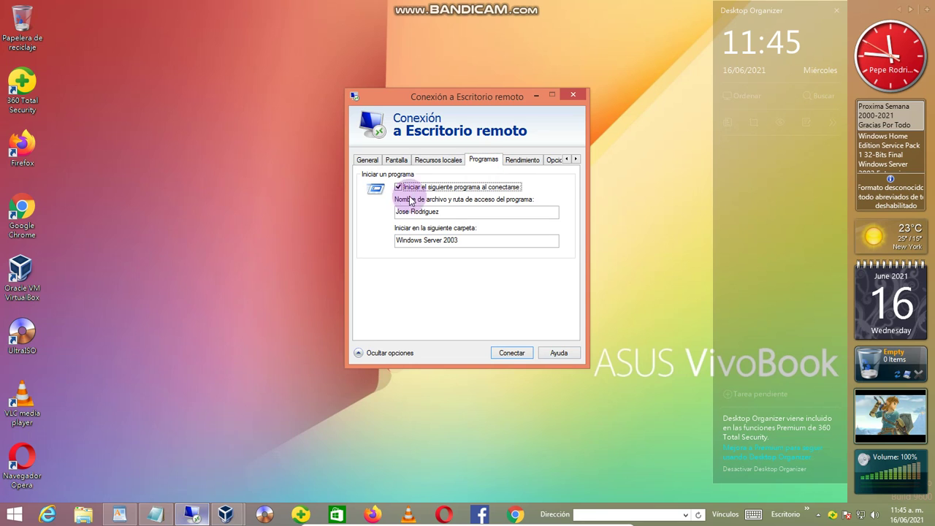
pyautogui.click(529, 162)
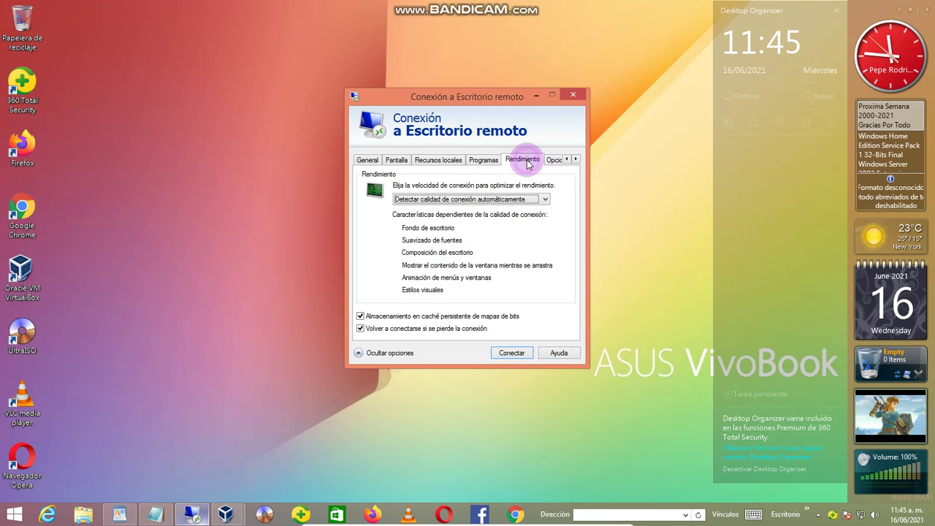
pyautogui.click(427, 200)
pyautogui.click(432, 211)
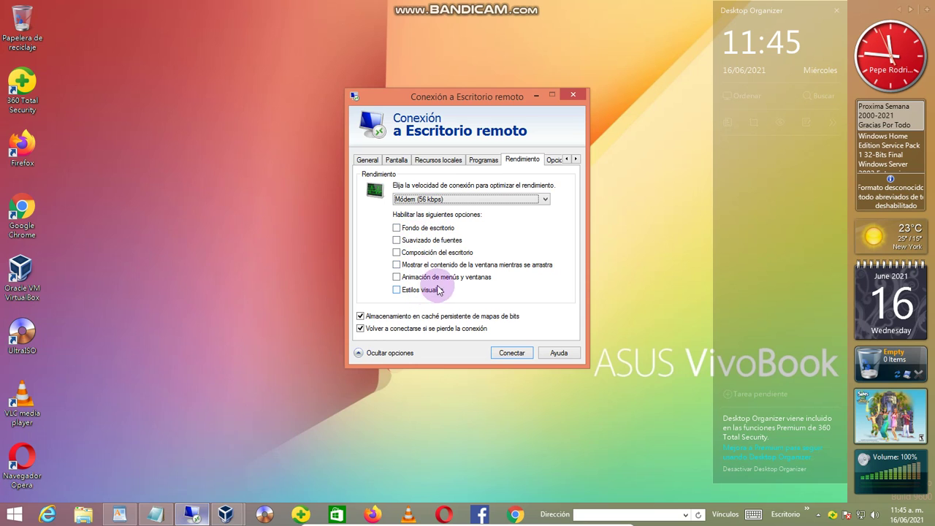
pyautogui.click(419, 199)
pyautogui.click(417, 250)
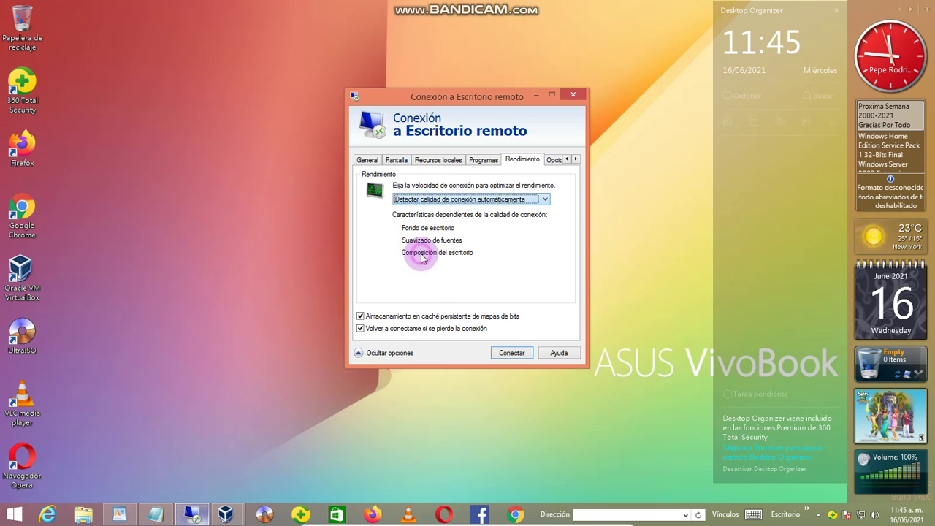
# Review the choices for server authentication errors and keep Avisarme selected.
pyautogui.click(551, 159)
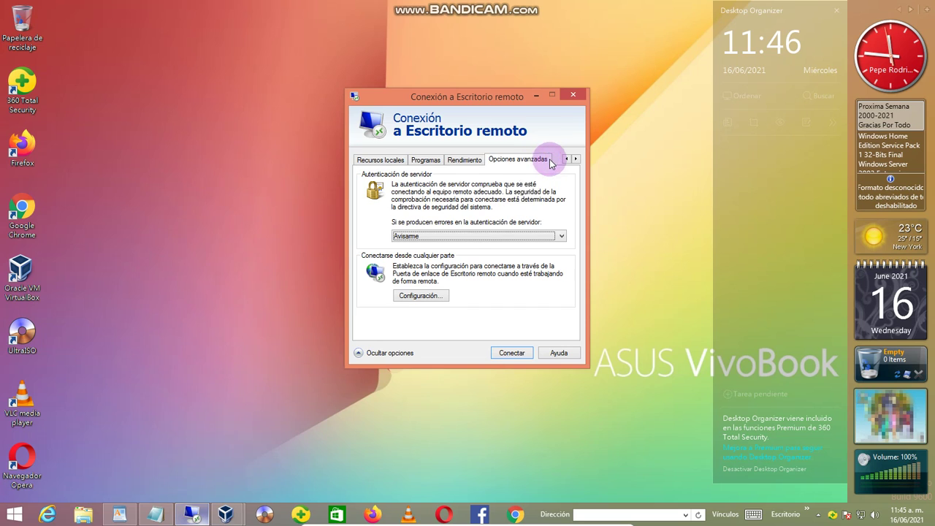
pyautogui.click(472, 236)
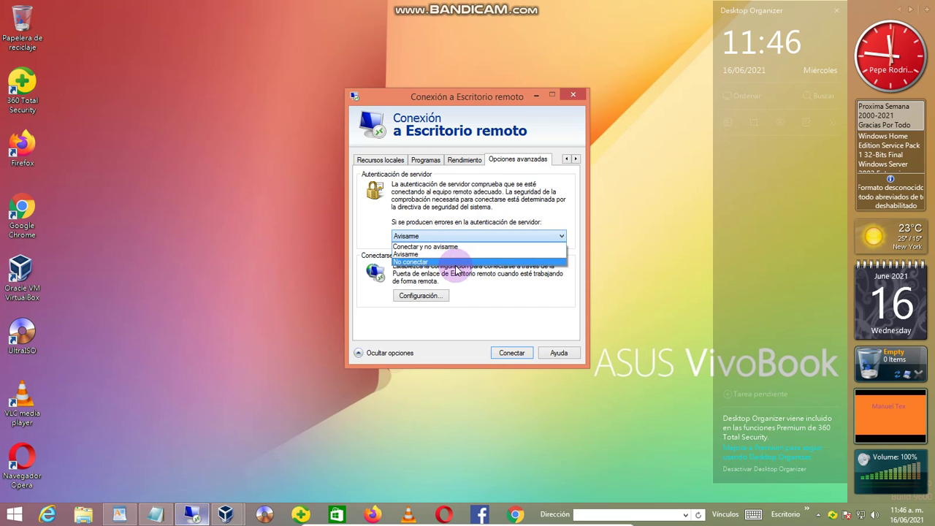
pyautogui.click(454, 252)
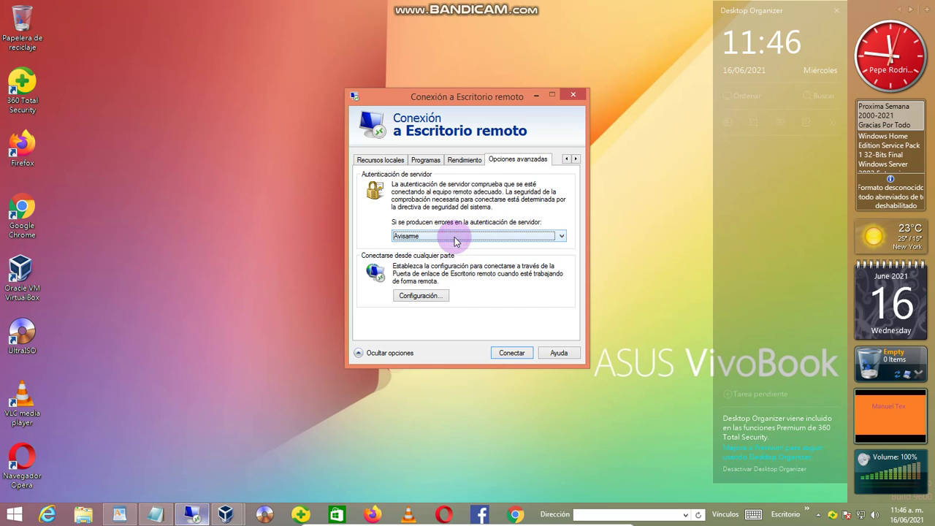
# Examine the Remote Desktop gateway options with manual server configuration and the local address bypass off, and cancel the changes.
pyautogui.click(436, 296)
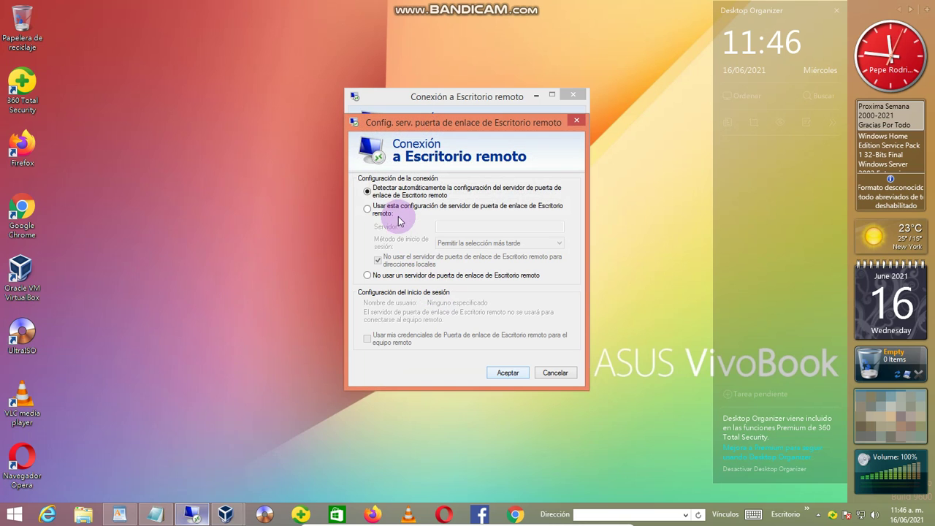
pyautogui.click(392, 211)
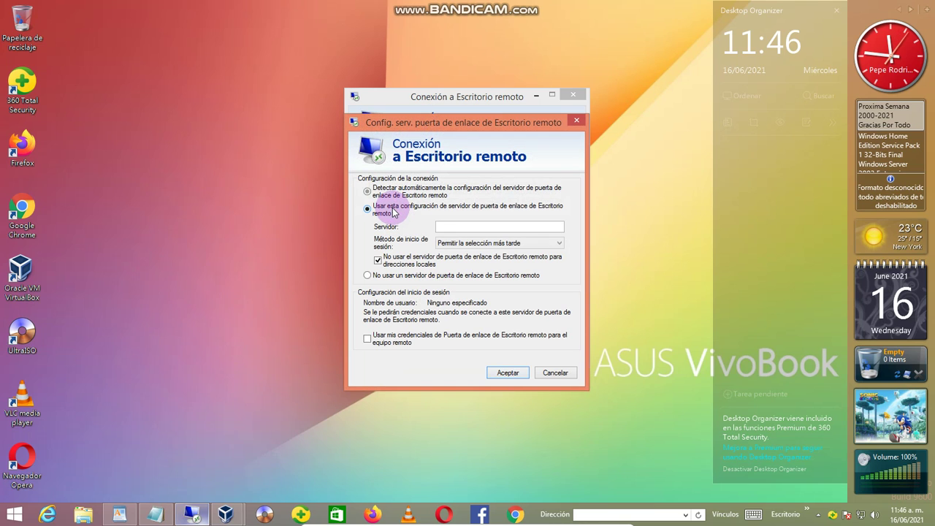
pyautogui.click(445, 223)
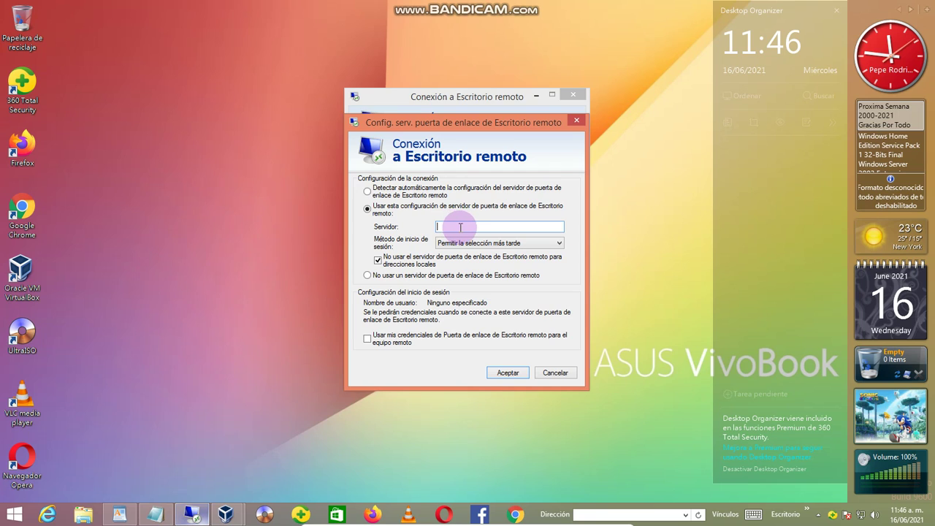
pyautogui.click(387, 339)
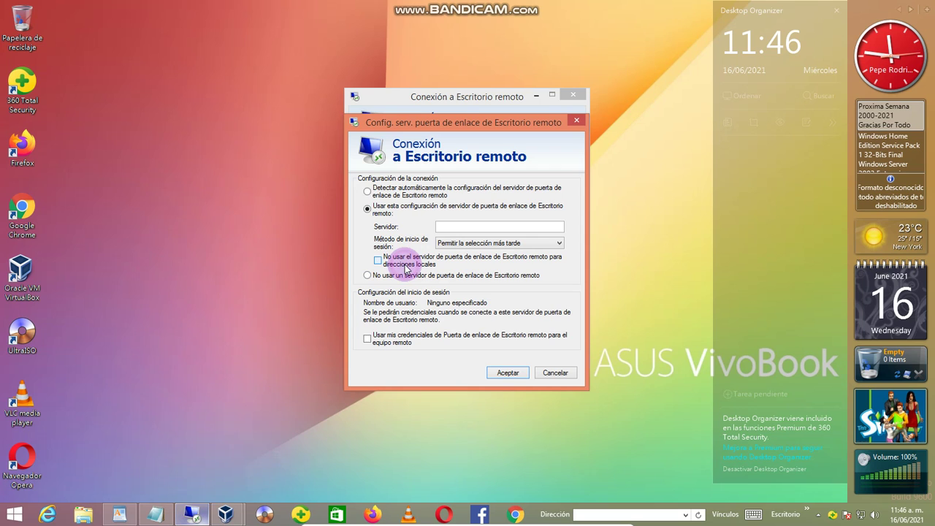
pyautogui.click(547, 373)
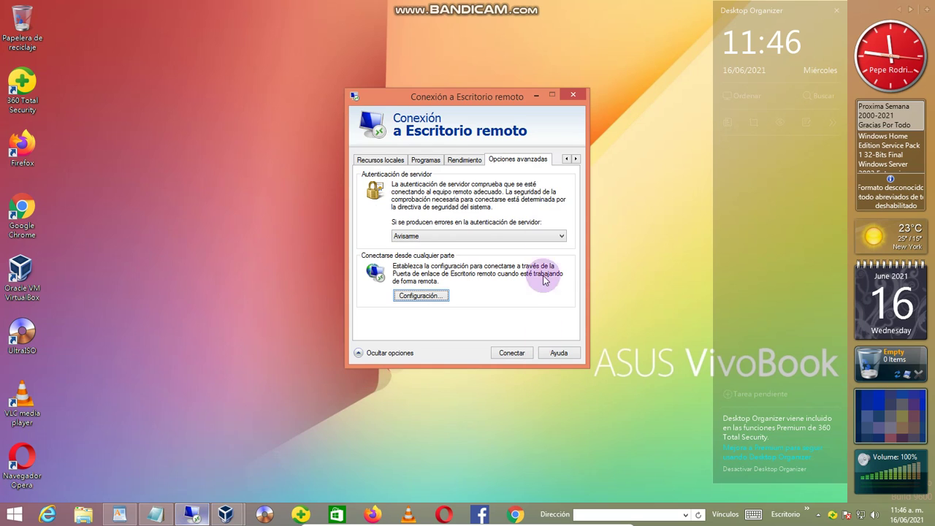
# Collapse the advanced options, try to connect to the remote computer 192.168.43.66, and minimize the connection window.
pyautogui.doubleClick(566, 159)
pyautogui.click(366, 160)
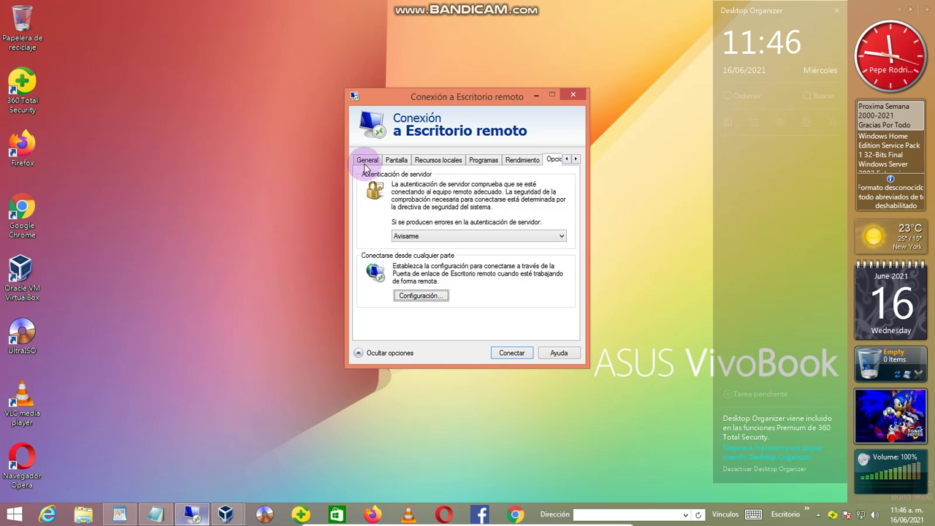
pyautogui.click(387, 353)
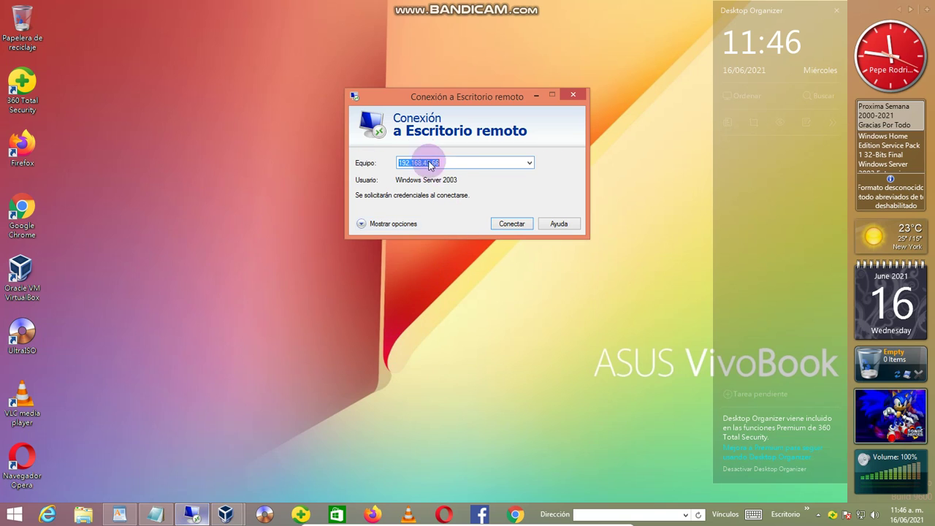
pyautogui.click(514, 223)
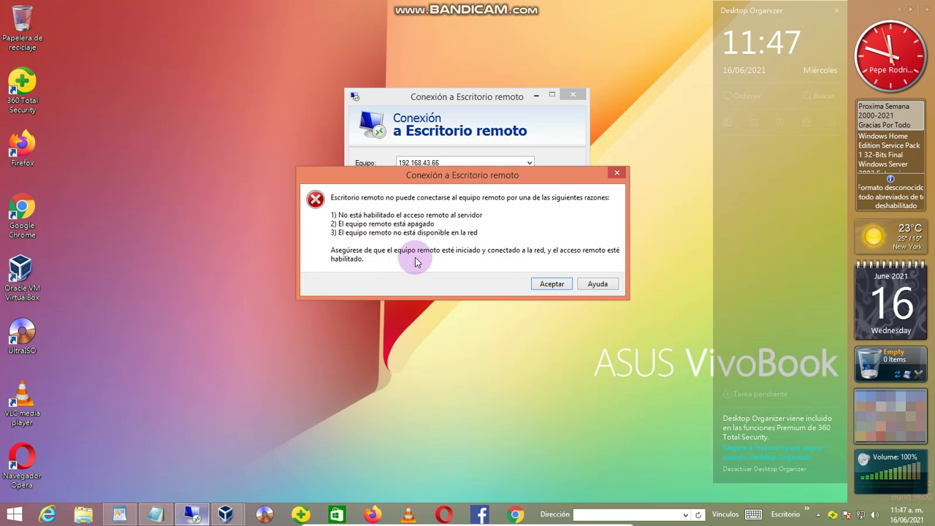
pyautogui.click(537, 284)
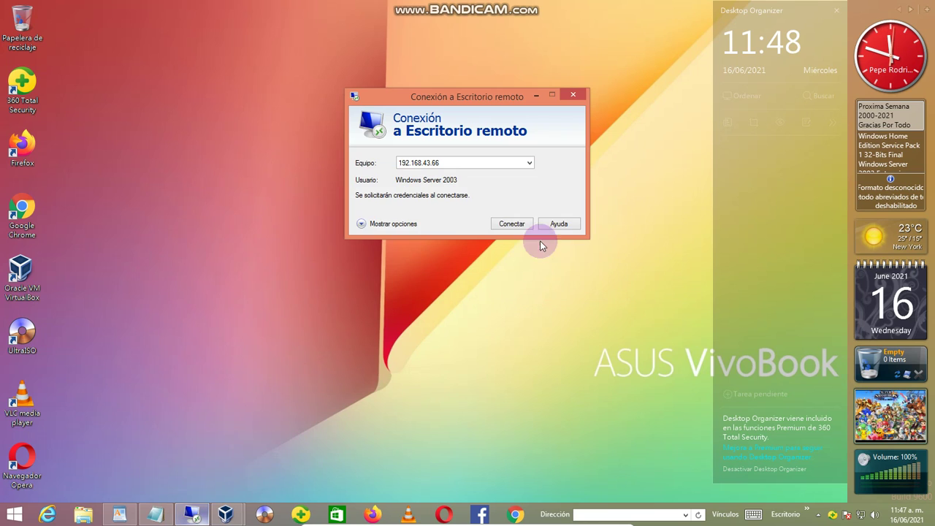
pyautogui.click(538, 98)
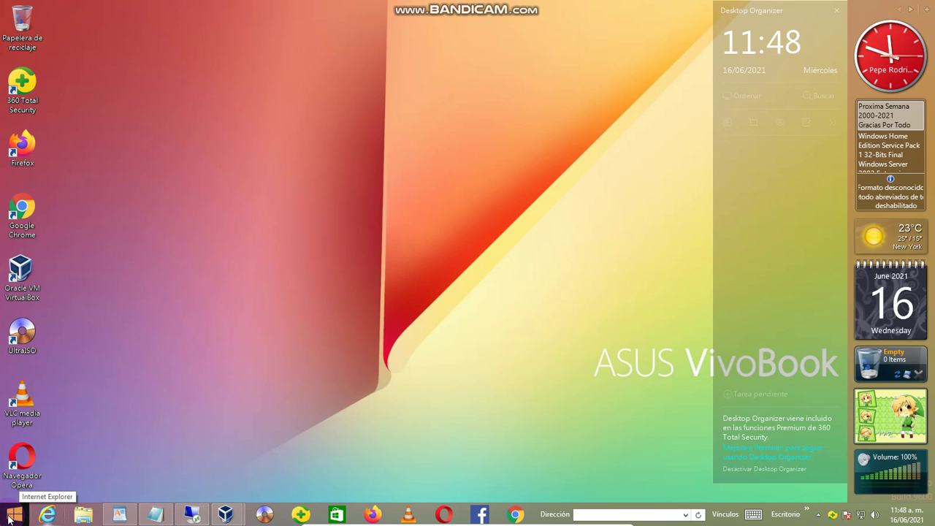
# Open a command prompt by running cmd and try the command pind 192.168.43.66.
pyautogui.rightClick(8, 519)
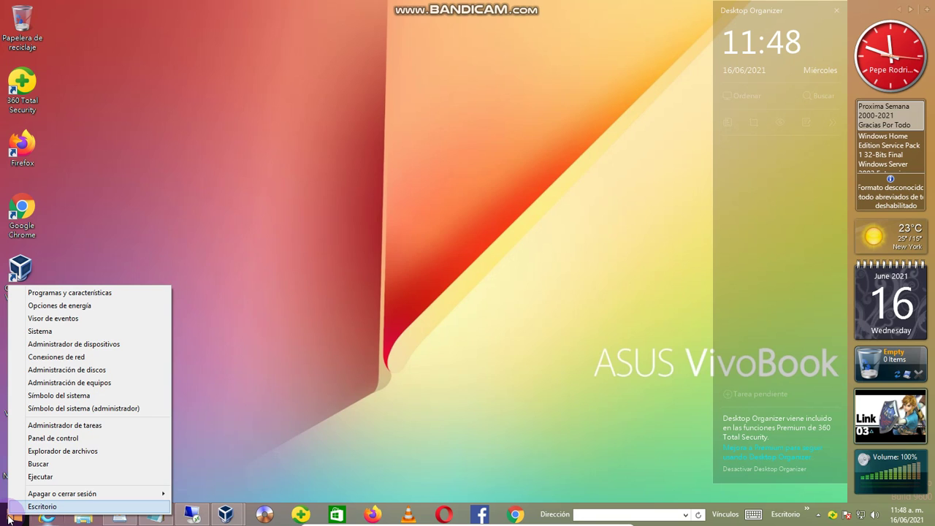
pyautogui.click(23, 478)
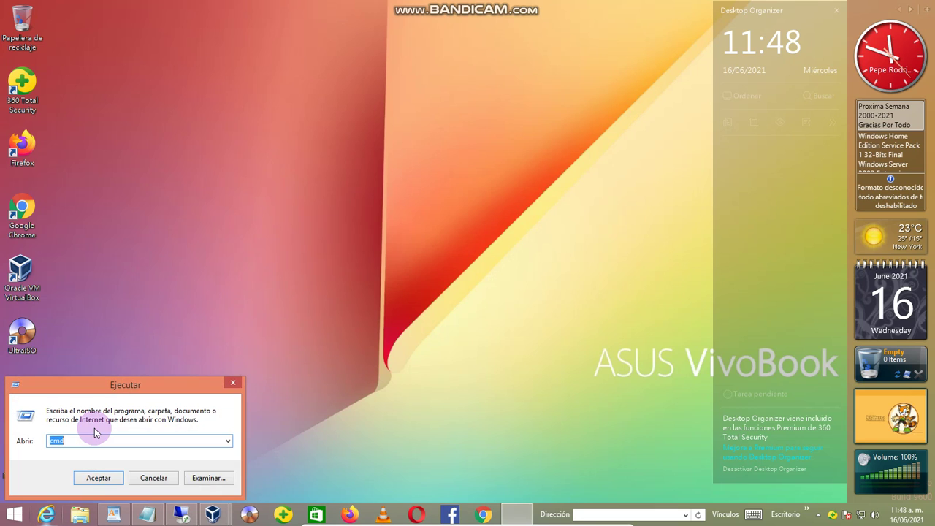
pyautogui.press('Return')
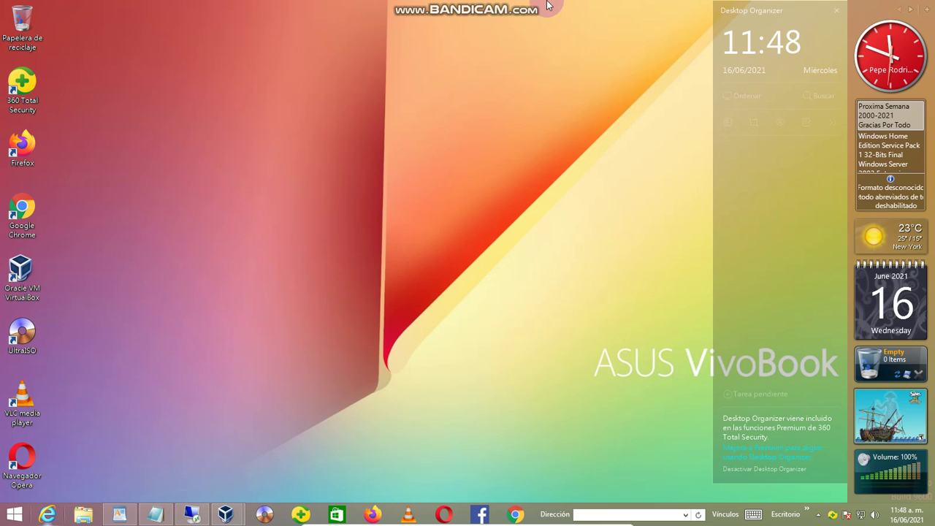
pyautogui.moveTo(548, 7)
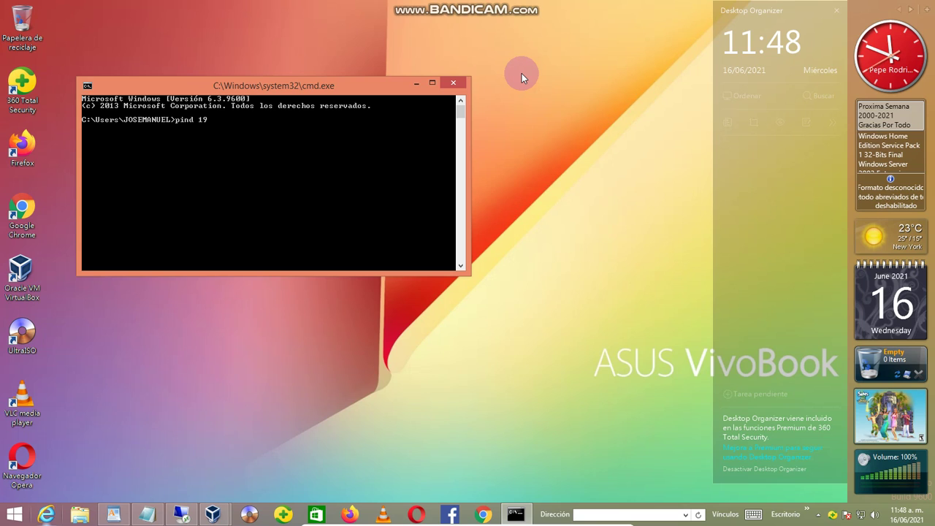
pyautogui.write('168.43.66')
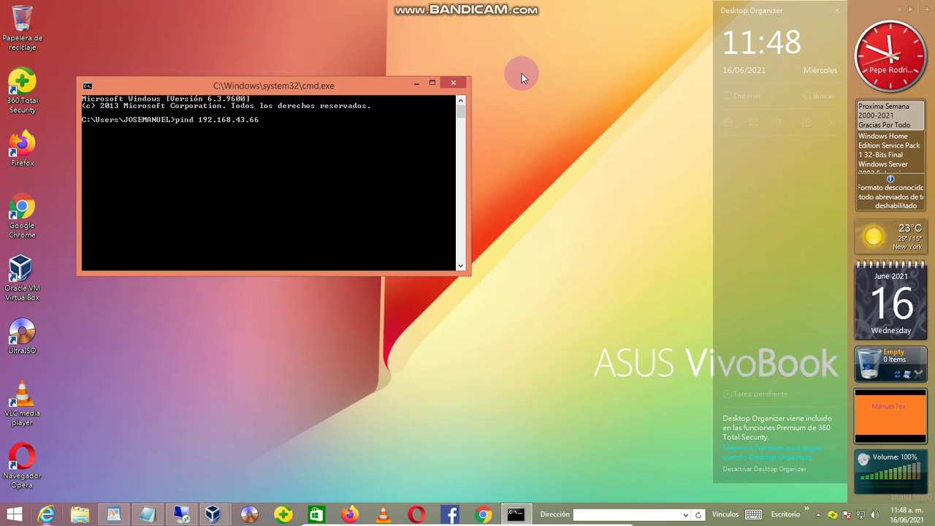
pyautogui.press('Return')
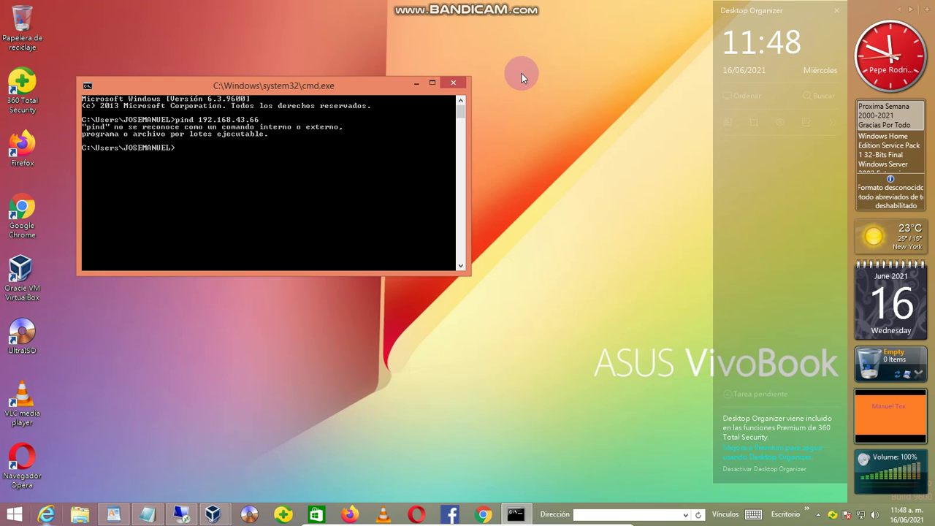
# Ping 192.168.43.66 to check its network reachability and exit the command prompt.
pyautogui.write('ping 192.168')
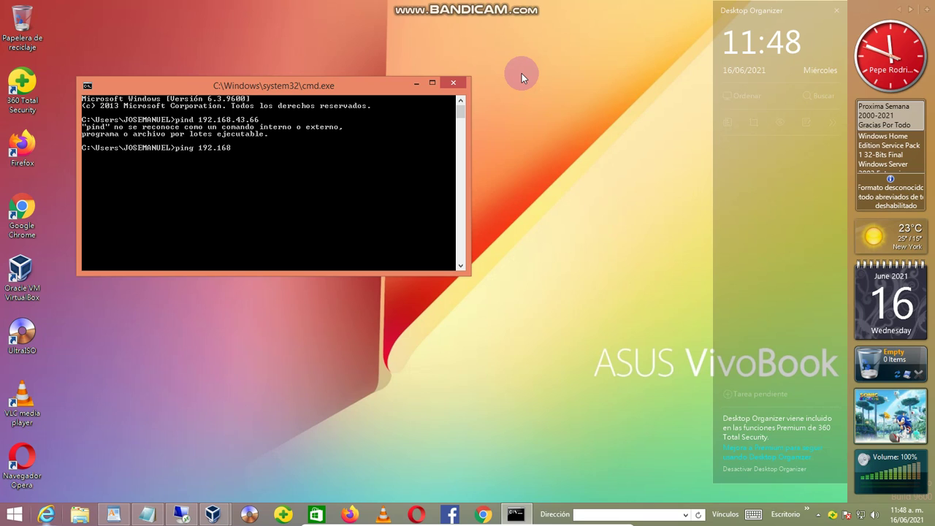
pyautogui.write('.43.66')
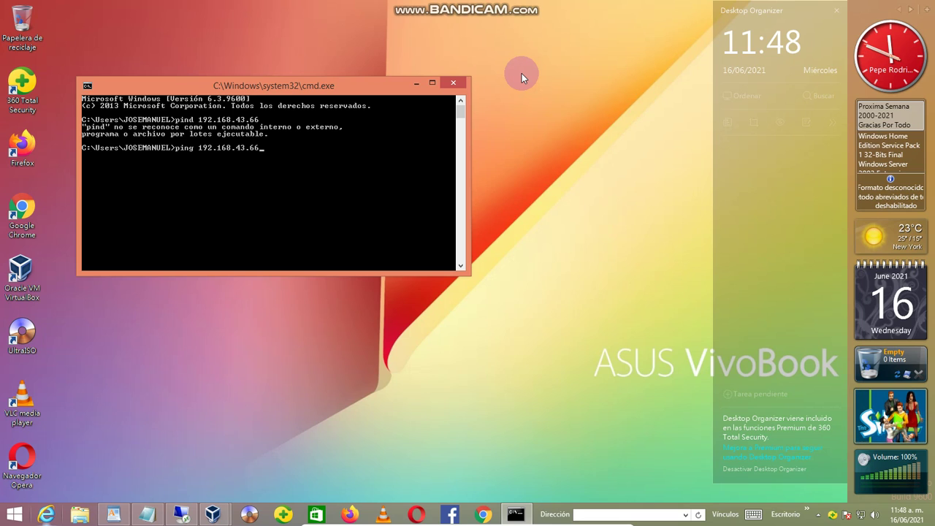
pyautogui.press('Return')
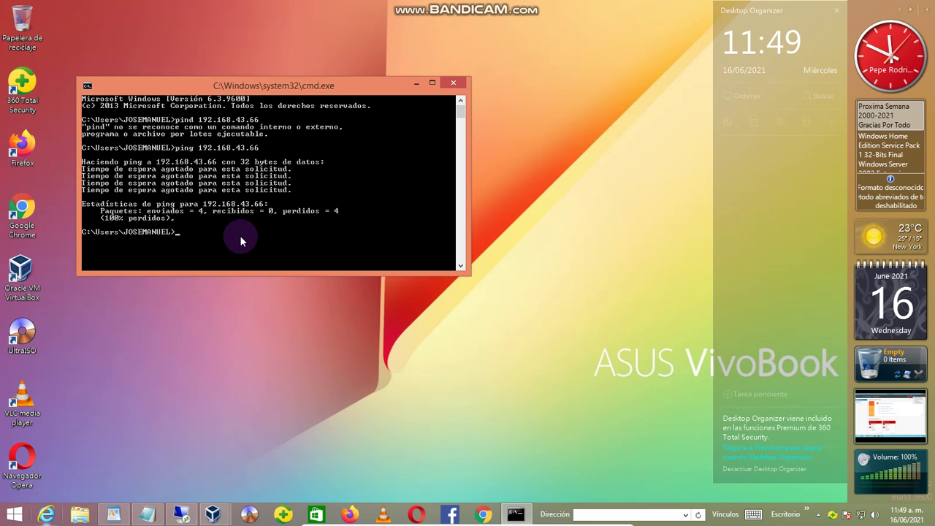
pyautogui.write('exit')
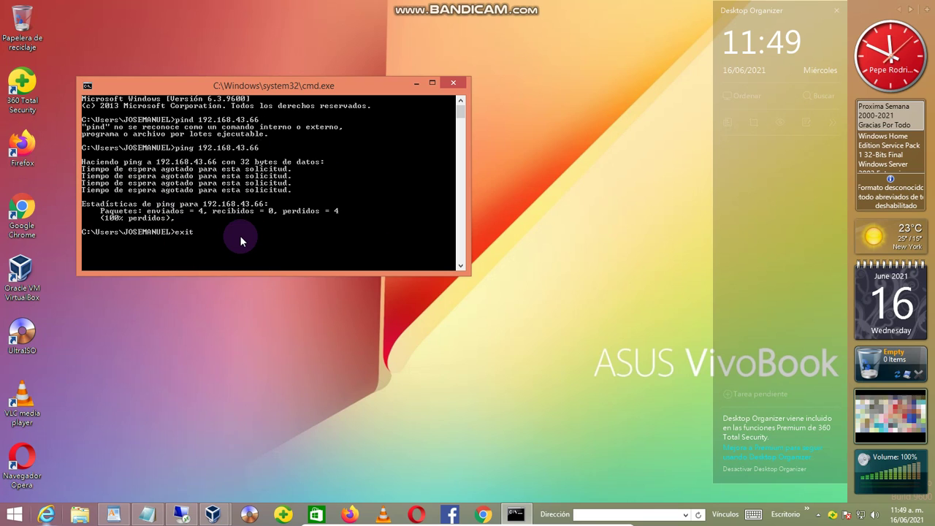
pyautogui.press('Return')
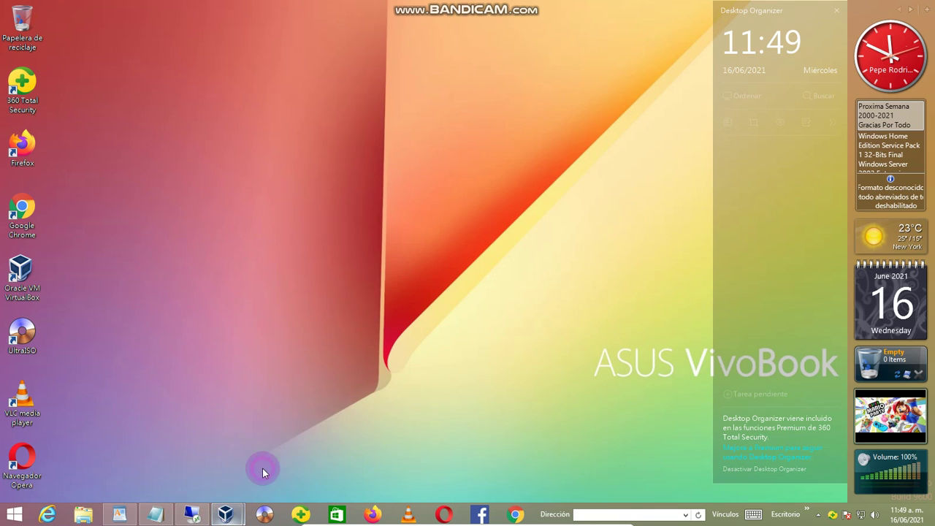
# Switch to the Windows Server 2003 virtual machine in VirtualBox and resume it from its paused state.
pyautogui.click(241, 307)
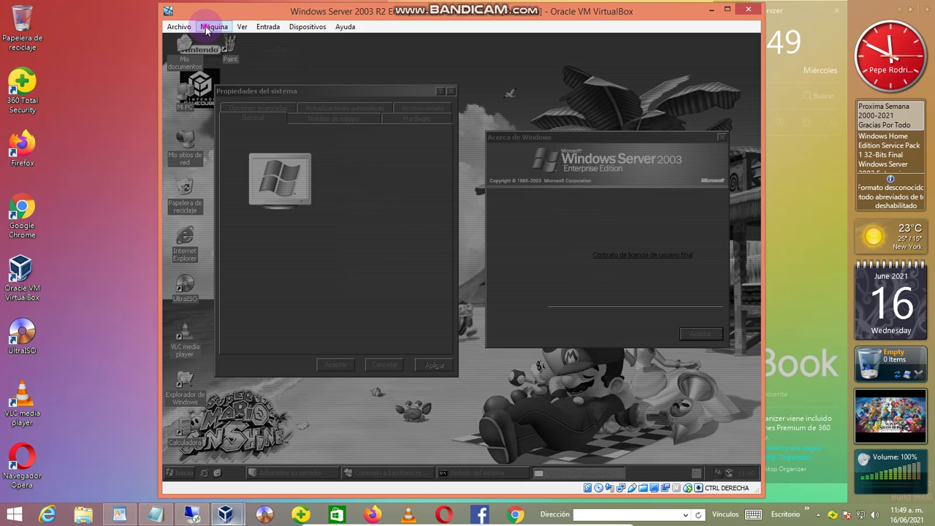
pyautogui.click(210, 26)
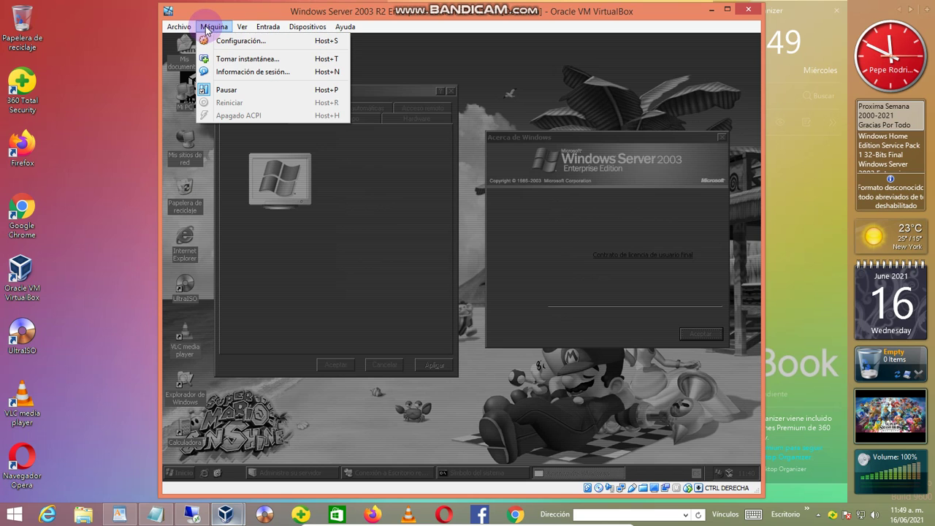
pyautogui.click(218, 90)
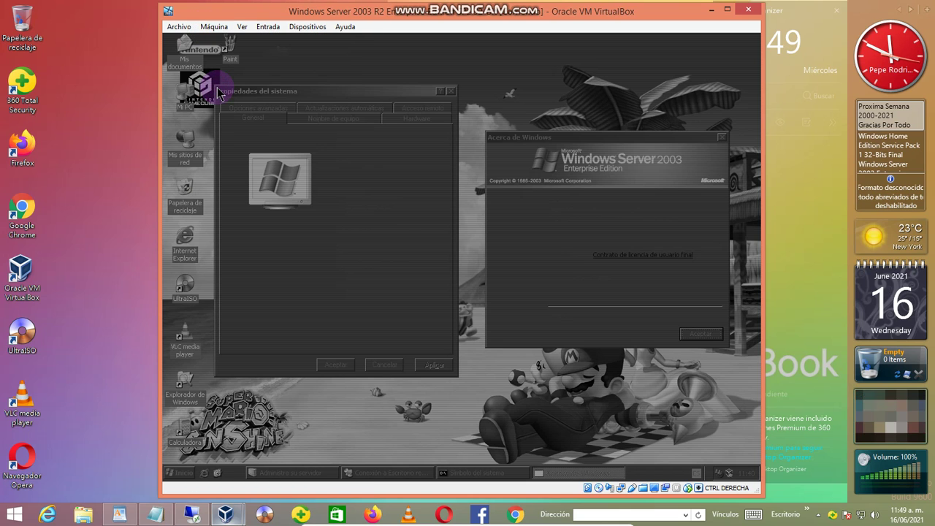
pyautogui.hotkey('ctrl', 'p')
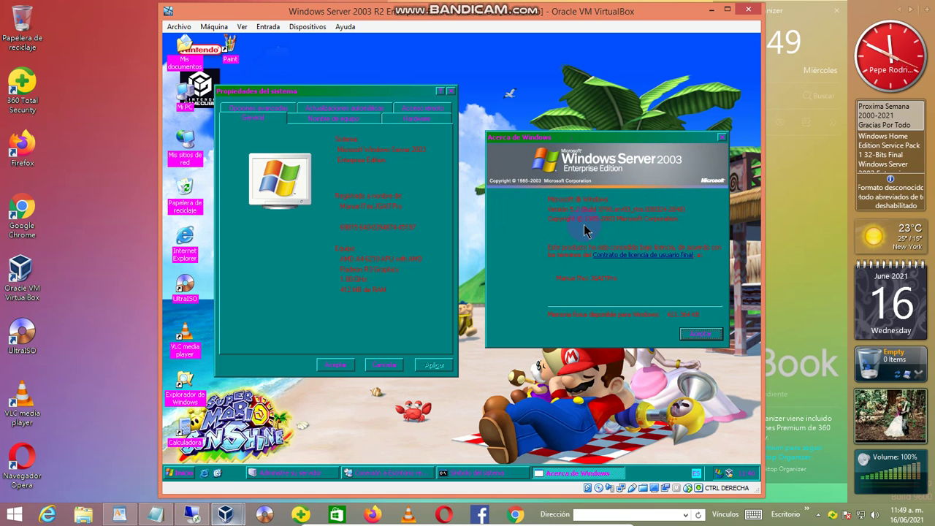
# Close the Windows information dialogs in the virtual machine and bring up its Remote Desktop connection with the advanced options expanded.
pyautogui.press('Return')
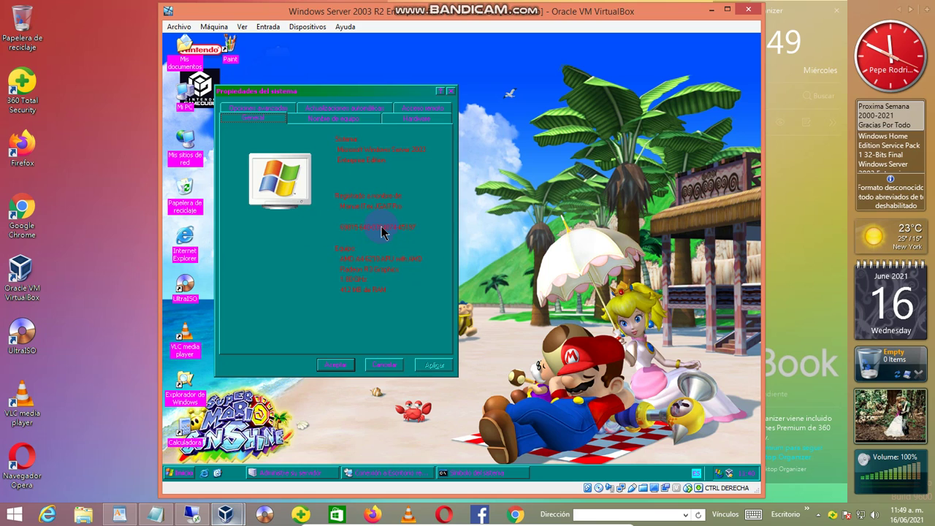
pyautogui.click(419, 475)
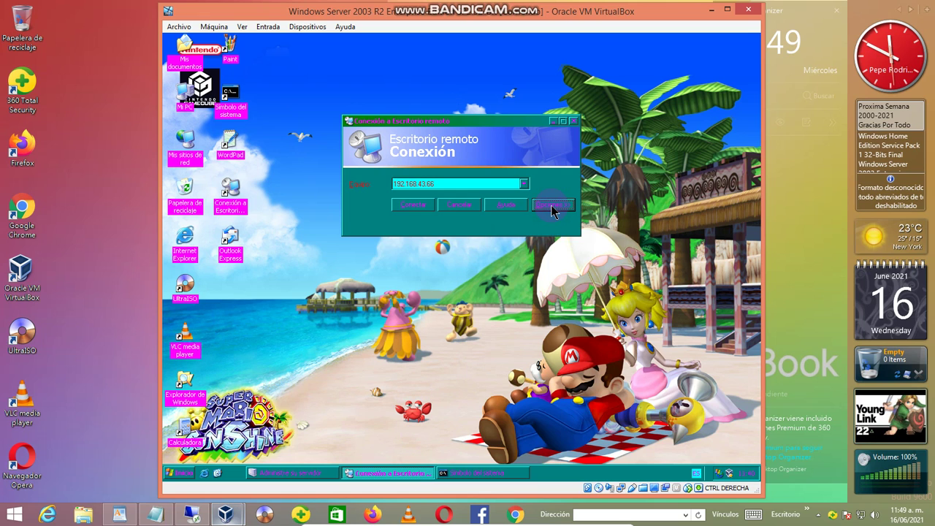
pyautogui.click(551, 211)
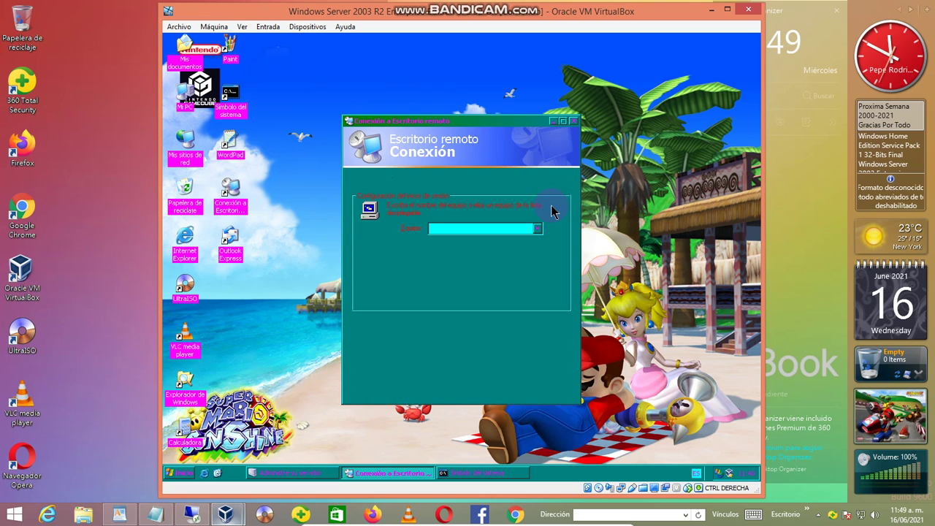
# Review the saved computer addresses and color depth choices, keeping 192.168.43.66 and Color de alta densidad: 16 bits.
pyautogui.moveTo(504, 7)
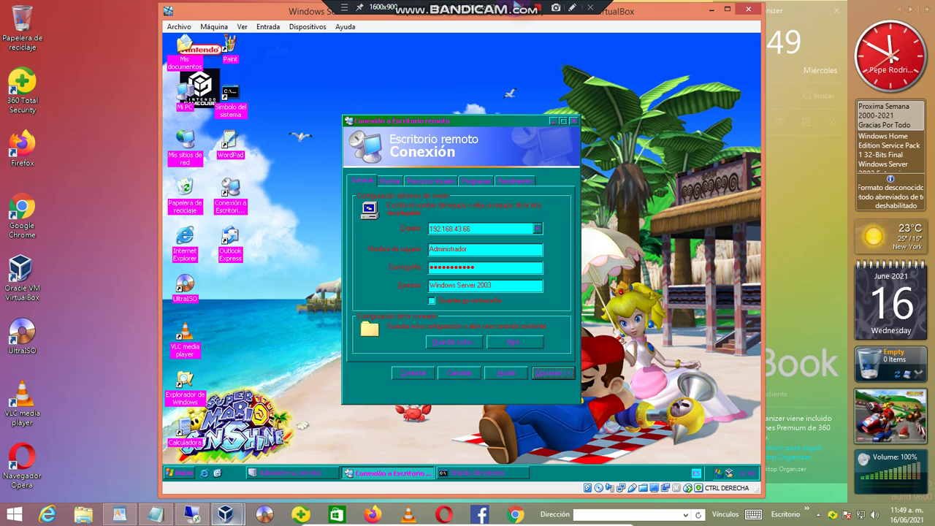
pyautogui.click(537, 230)
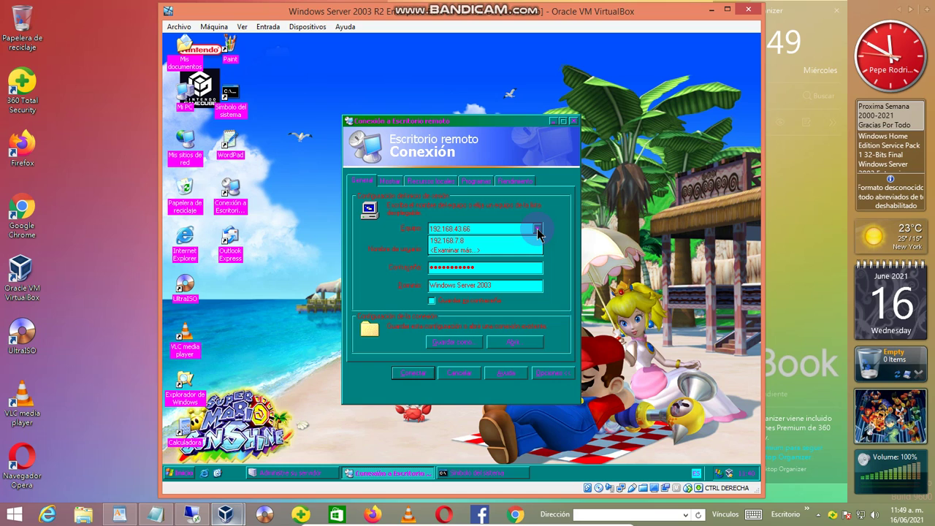
pyautogui.click(537, 230)
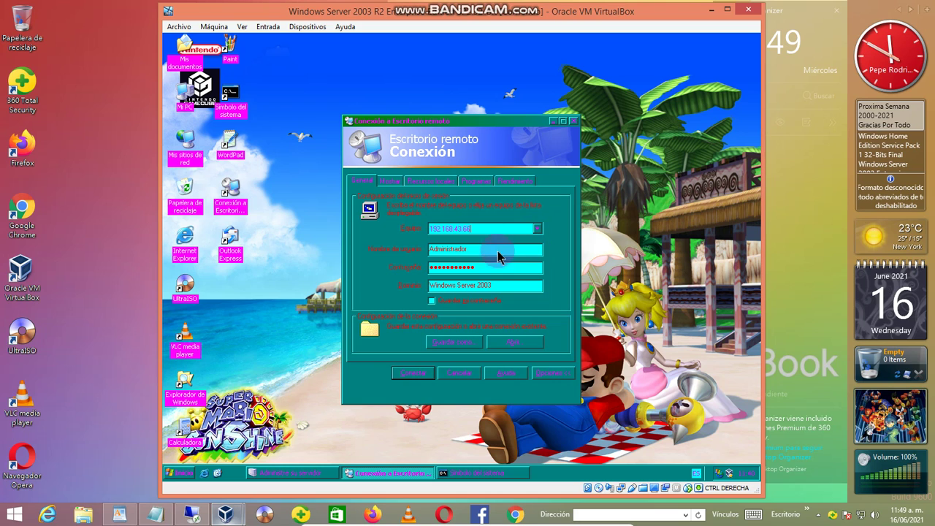
pyautogui.click(390, 181)
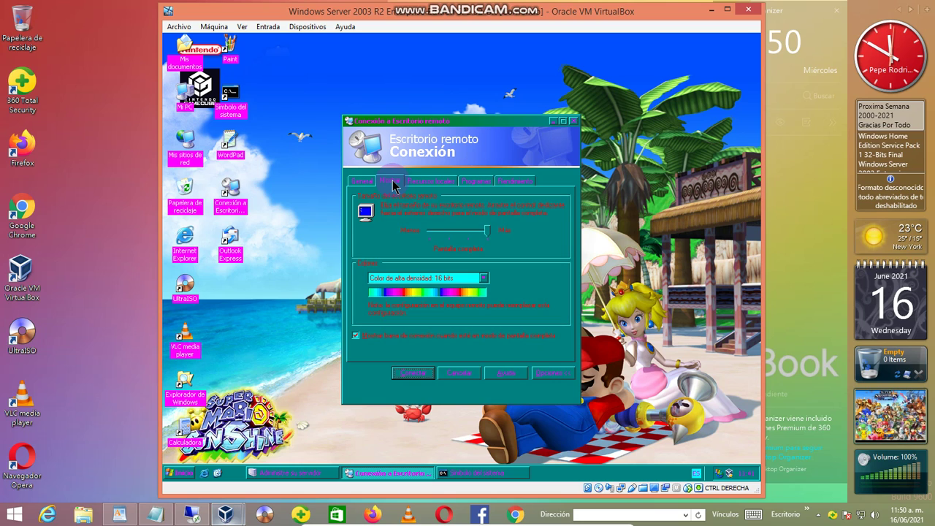
pyautogui.click(420, 279)
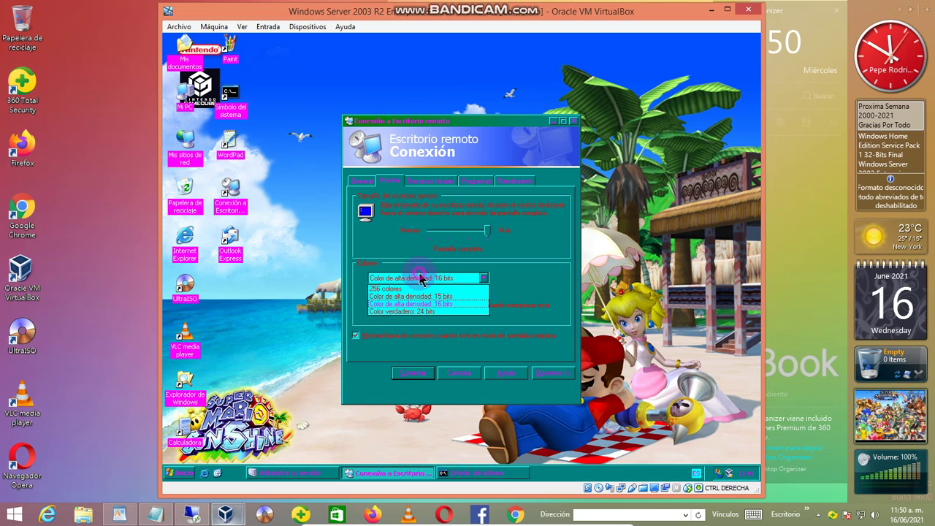
pyautogui.click(420, 279)
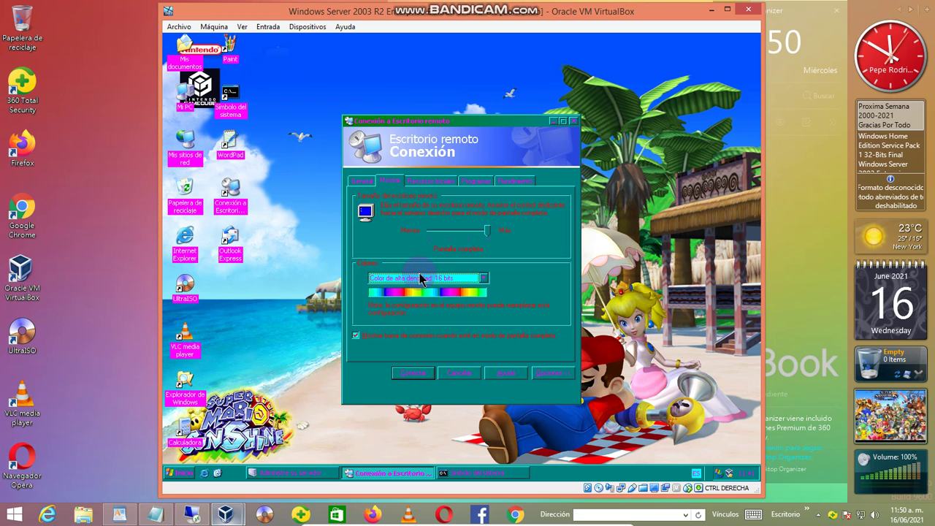
# Review the remote sound and keyboard combination choices, keeping Traer a este equipo and Sólo en modo de pantalla completa.
pyautogui.click(428, 182)
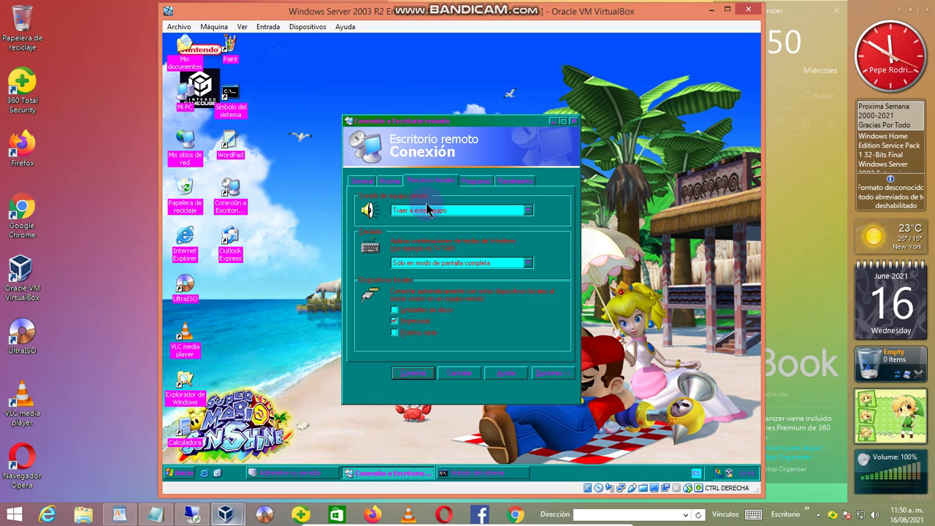
pyautogui.click(424, 211)
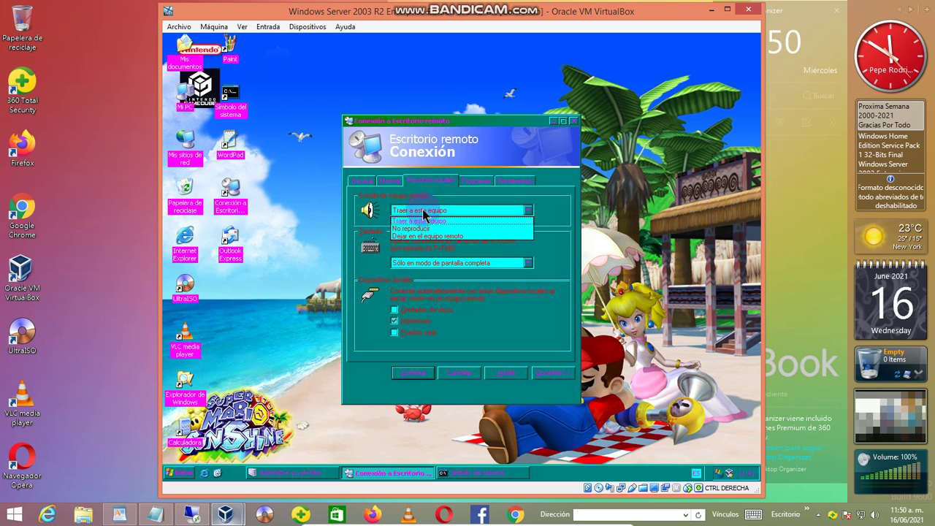
pyautogui.click(422, 211)
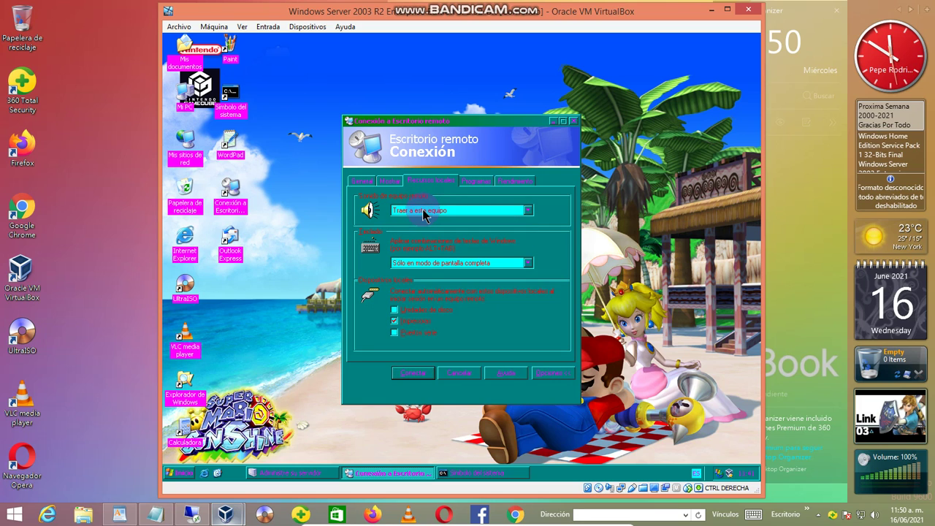
pyautogui.click(428, 263)
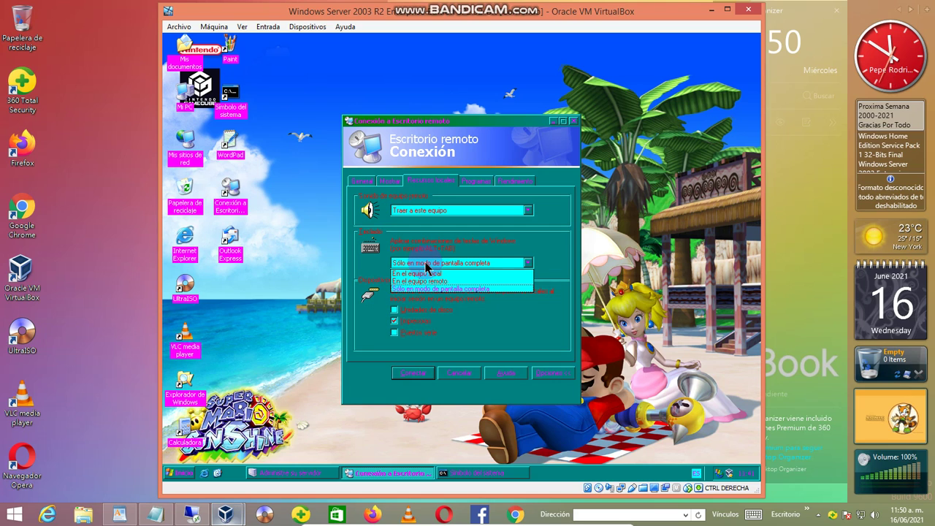
pyautogui.click(427, 263)
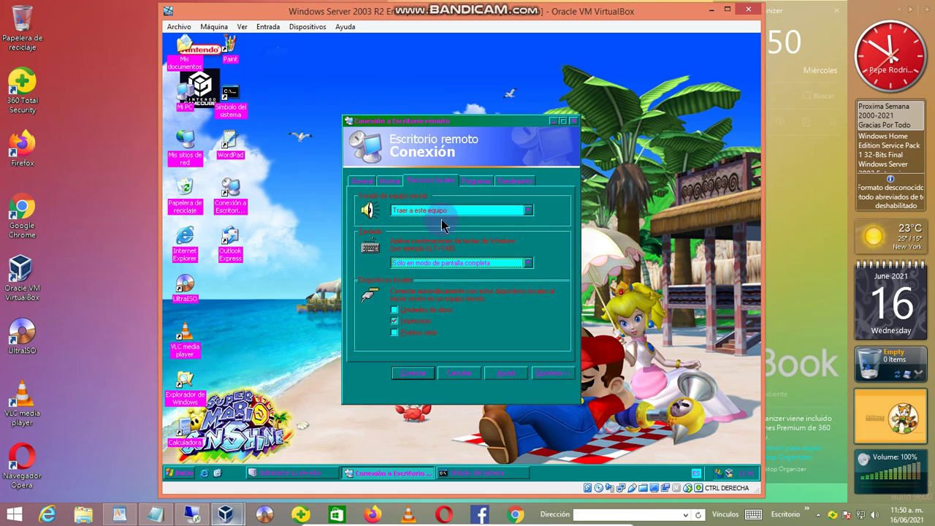
# Review the startup program settings and the connection speed choices, keeping Módem (56 Kbps) selected.
pyautogui.click(466, 183)
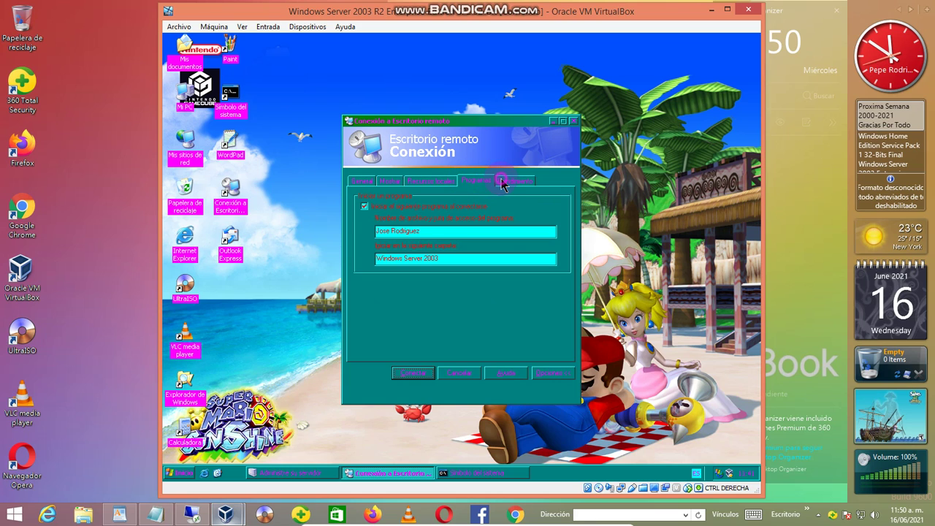
pyautogui.click(501, 183)
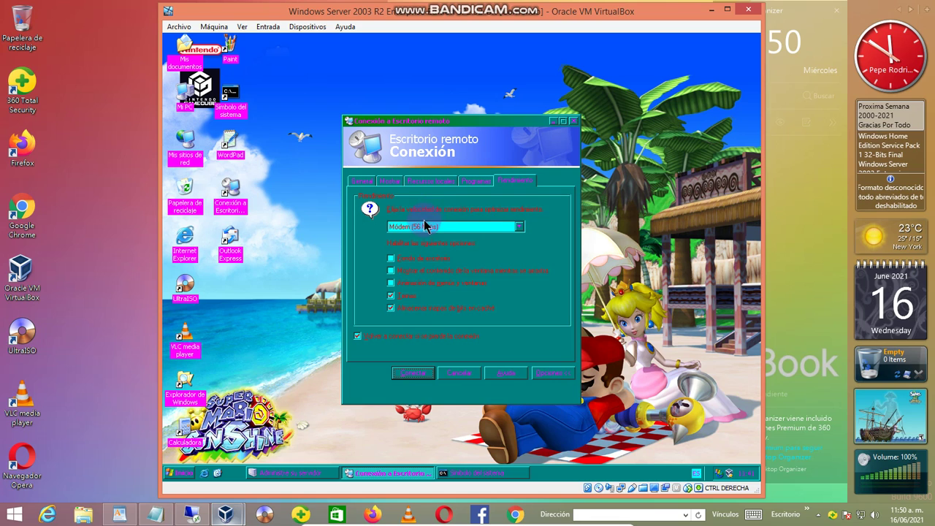
pyautogui.click(420, 229)
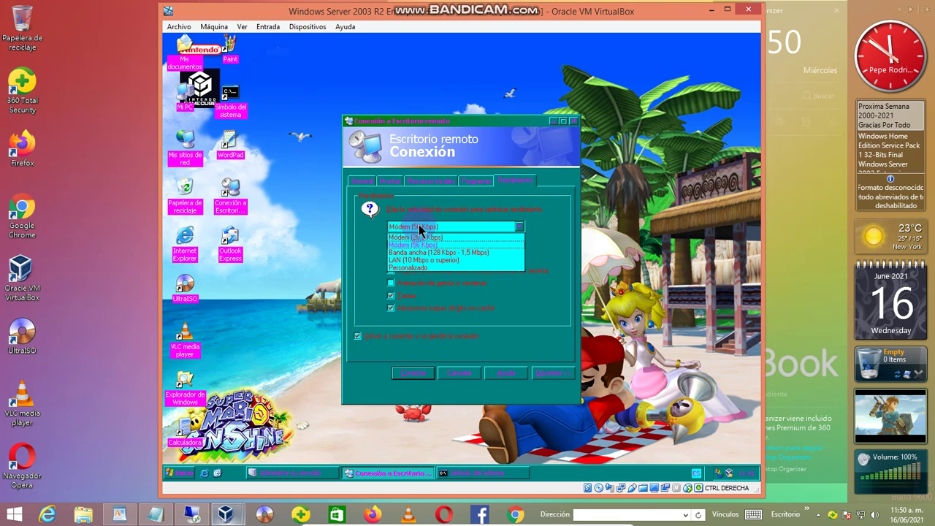
pyautogui.click(419, 228)
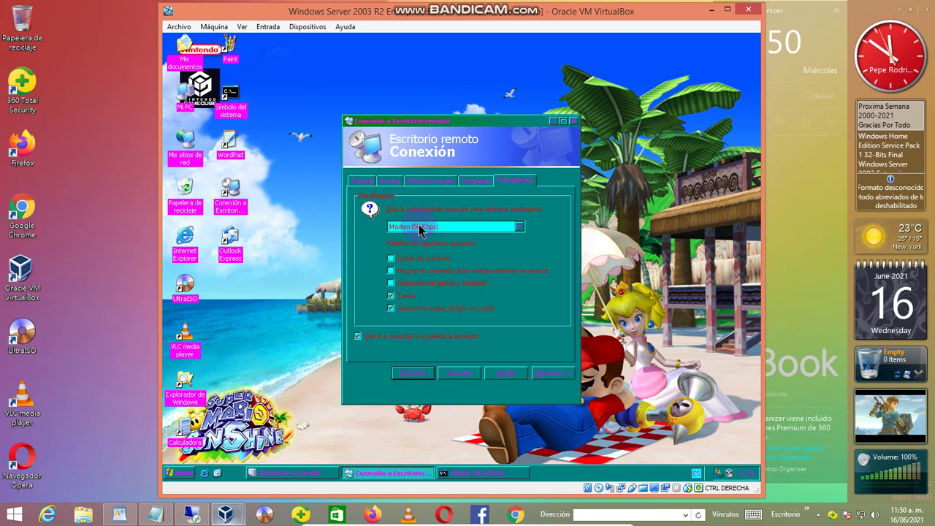
# Return to the general settings, collapse the advanced options, and try to connect to 192.168.43.66 from the virtual machine.
pyautogui.click(361, 183)
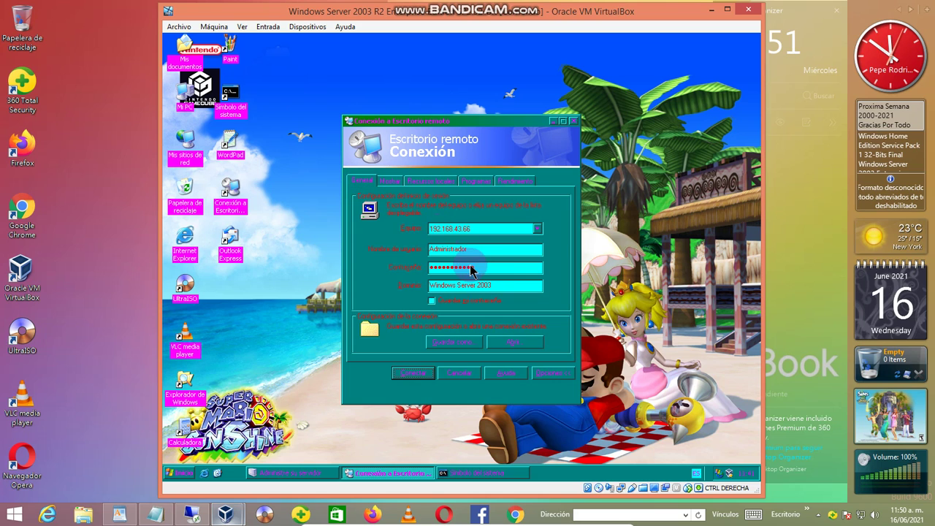
pyautogui.click(542, 375)
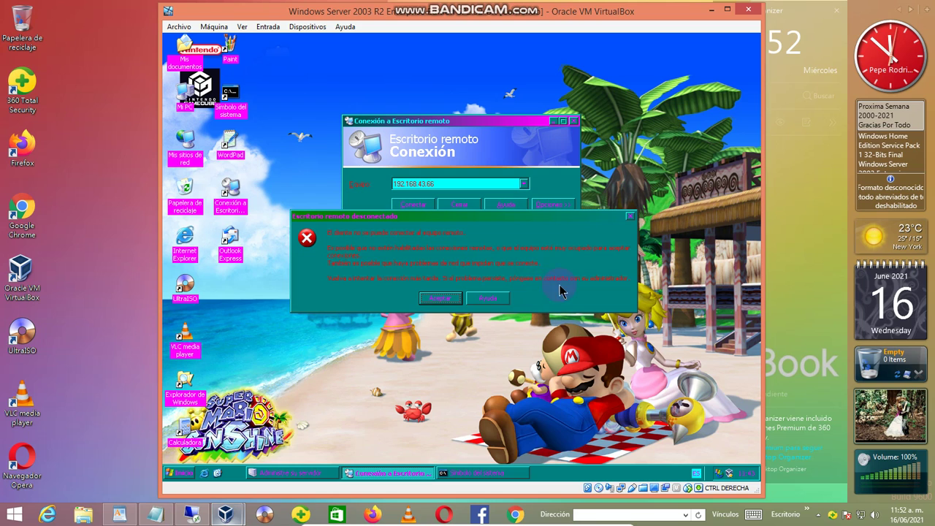
# Dismiss the remote connection error and exit the command prompt in the virtual machine.
pyautogui.click(435, 299)
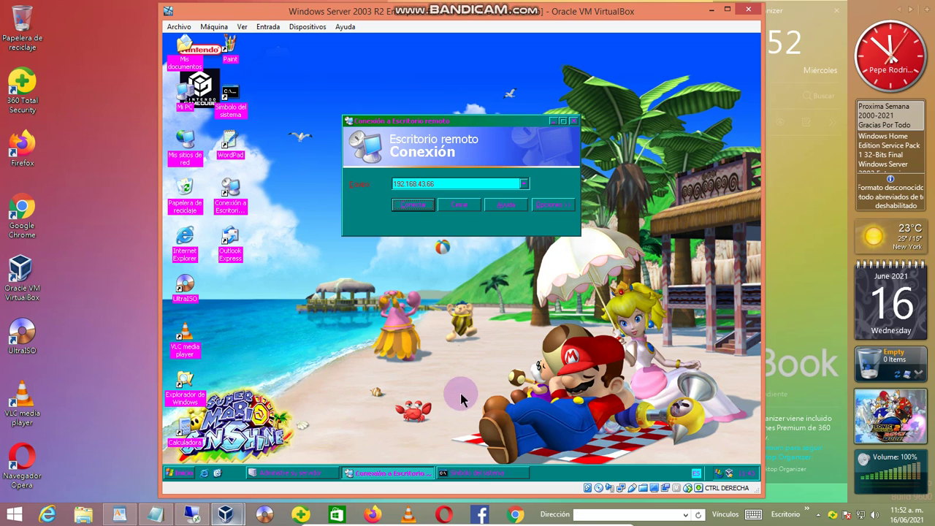
pyautogui.click(473, 476)
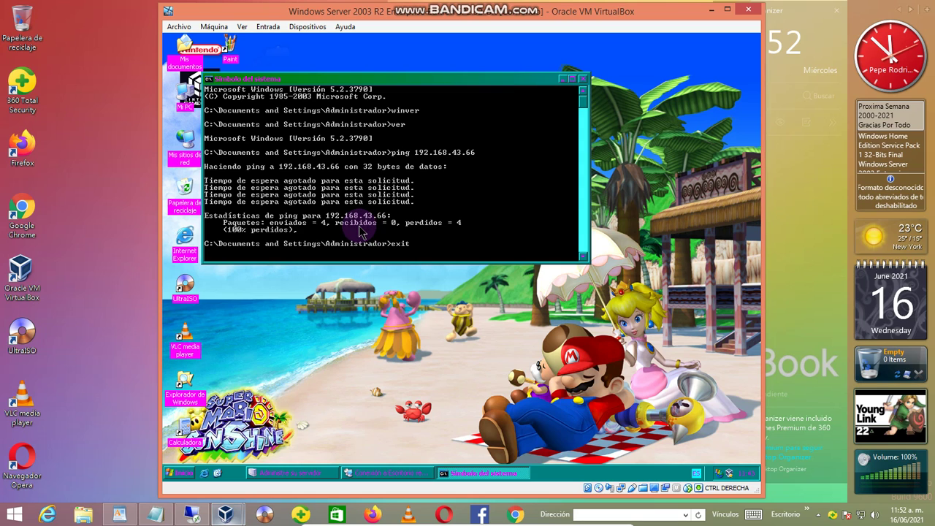
pyautogui.press('Return')
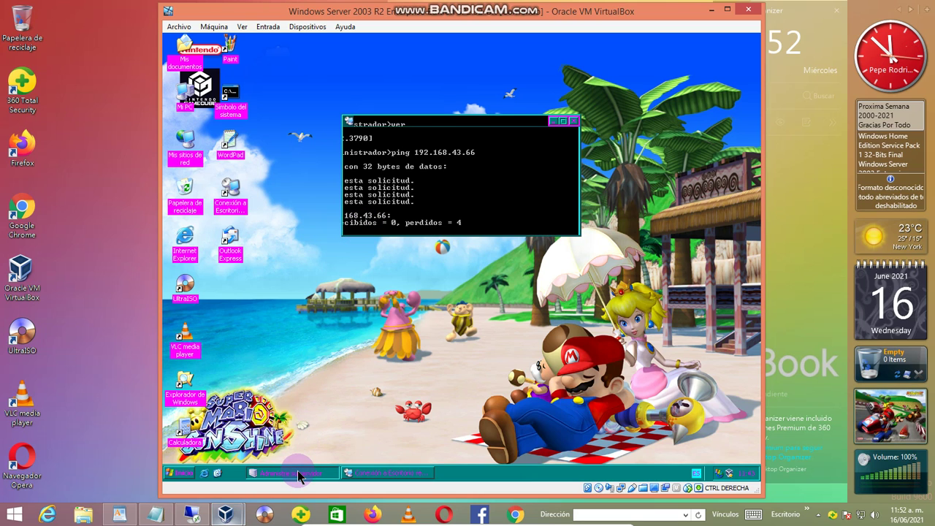
# Close the Administre su servidor window and the Remote Desktop connection window in the virtual machine.
pyautogui.click(298, 476)
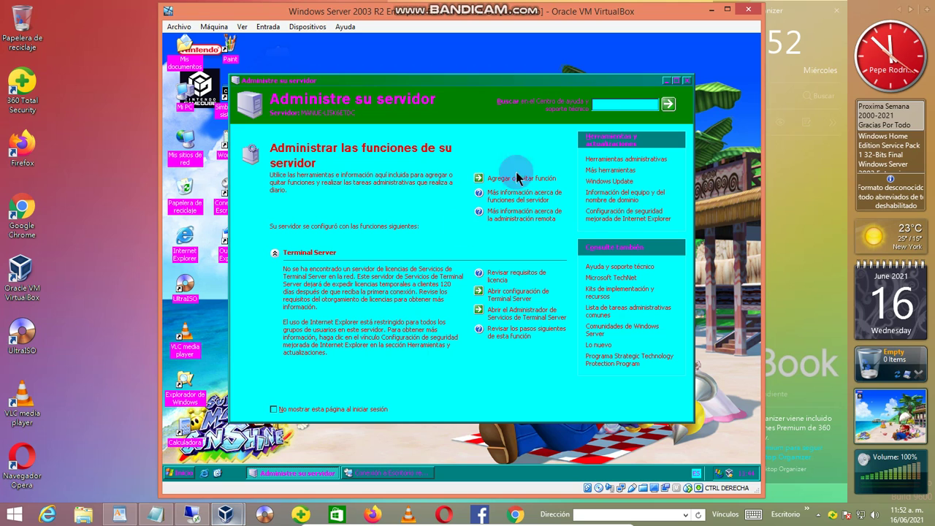
pyautogui.click(687, 82)
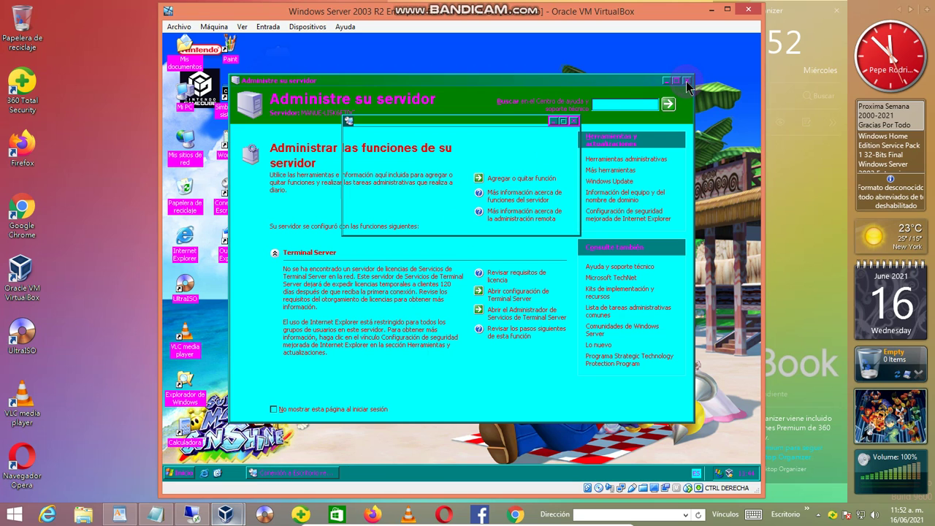
pyautogui.click(574, 121)
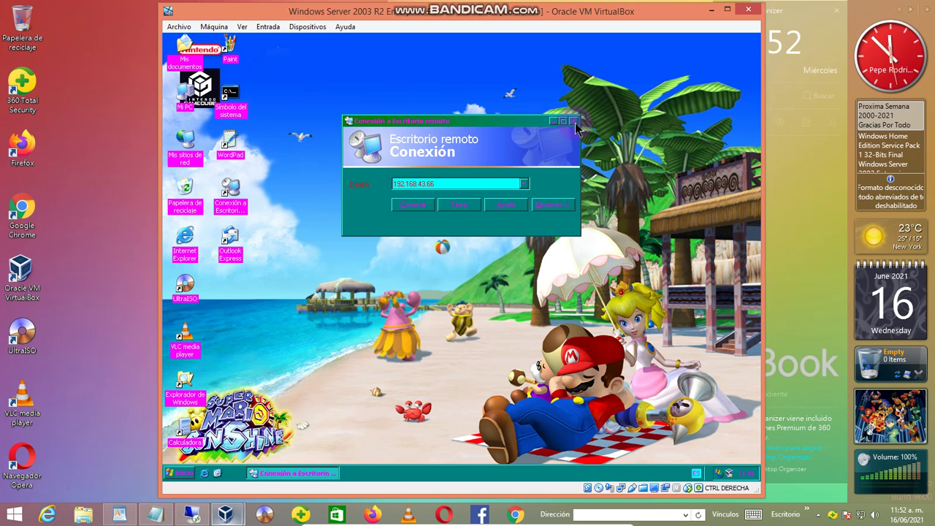
# Shut down Windows Server 2003 with Apagar, the reason Otros (no planeados), and a comment containing personal names.
pyautogui.click(184, 473)
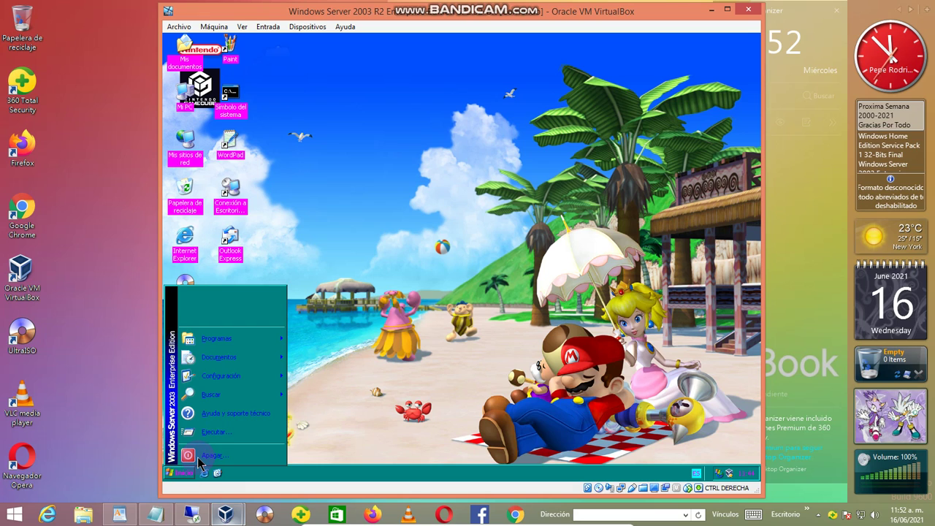
pyautogui.press('Escape')
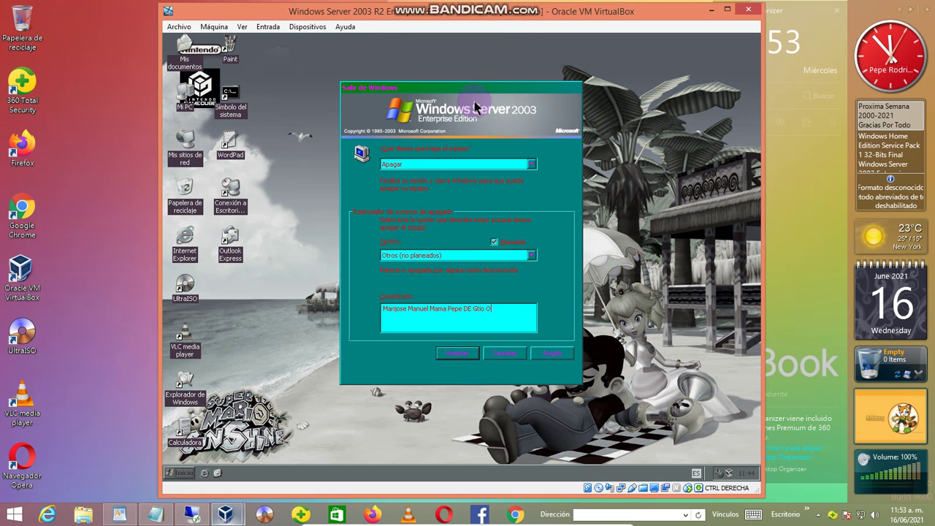
pyautogui.press('Escape')
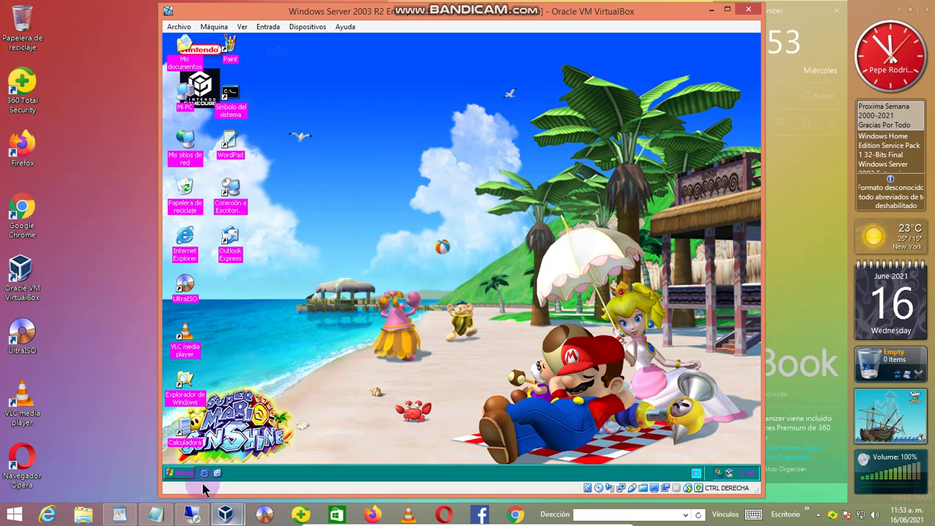
# Bring up the host's Remote Desktop connection window and close it.
pyautogui.click(193, 513)
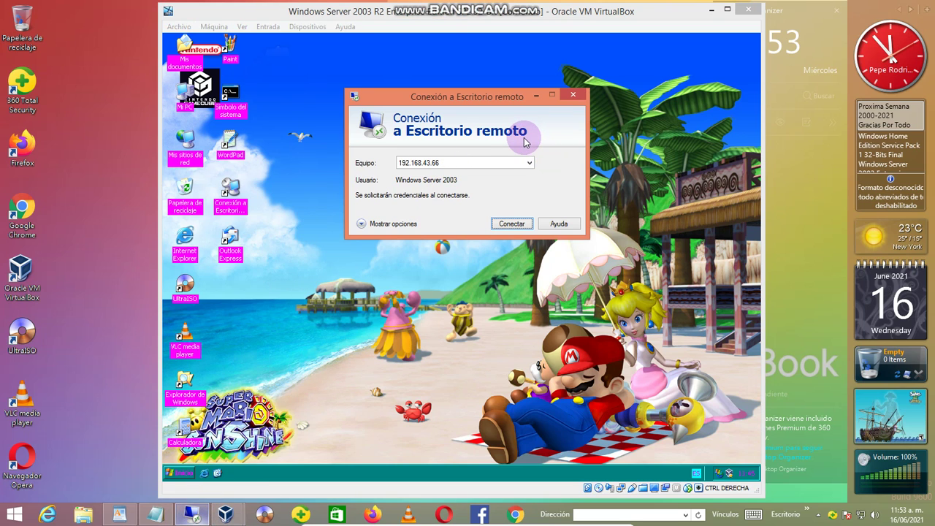
pyautogui.click(573, 95)
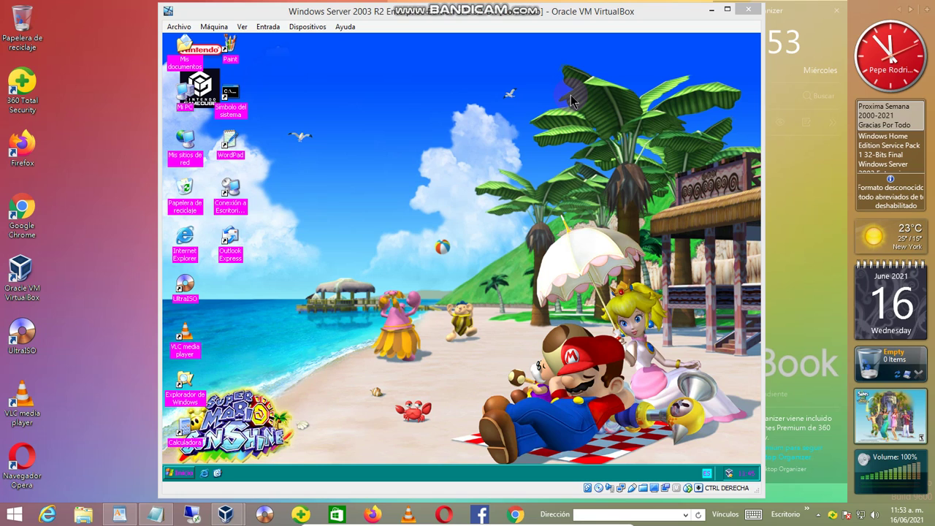
pyautogui.click(522, 19)
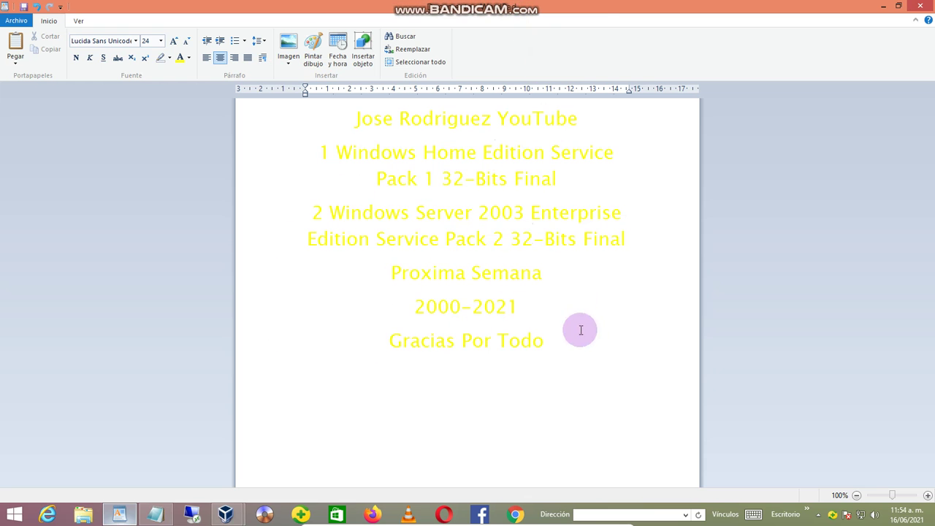
# Highlight all the text in the WordPad document, clear the selection, and close the document without saving.
pyautogui.moveTo(583, 358); pyautogui.dragTo(358, 119)
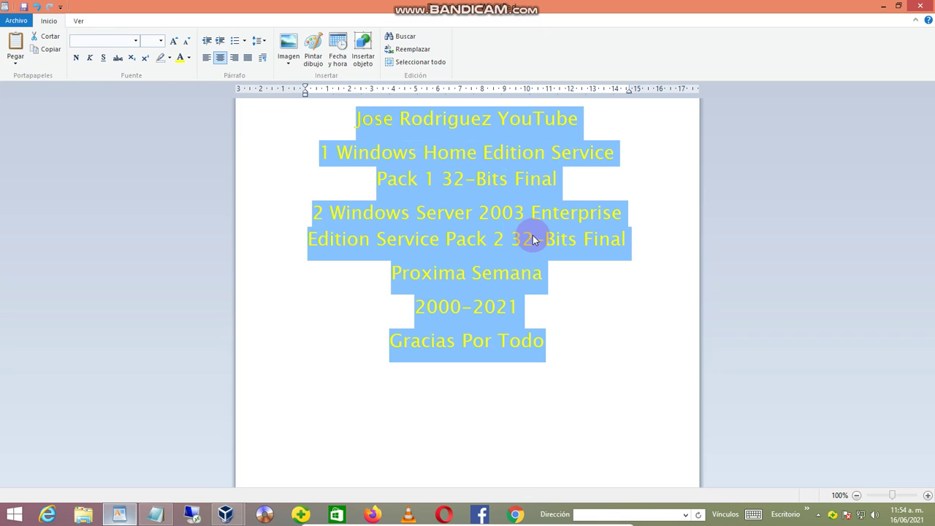
pyautogui.click(608, 357)
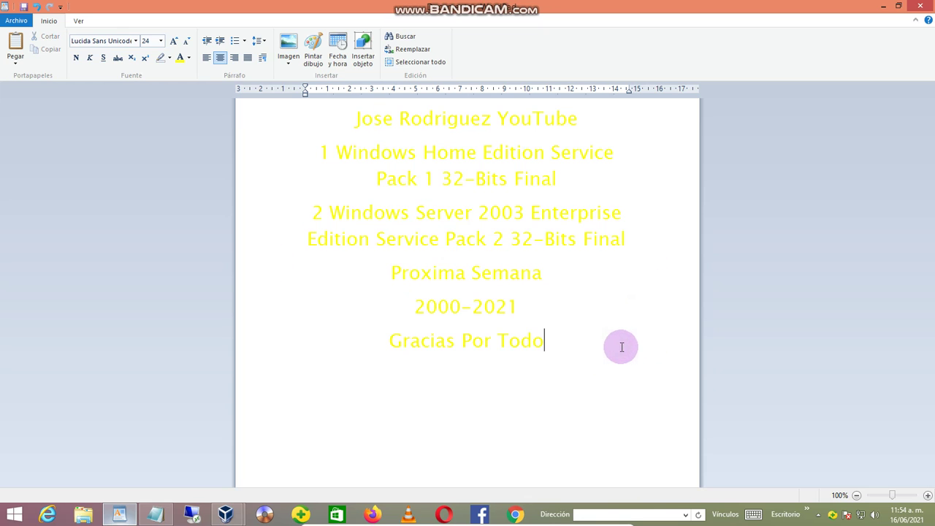
pyautogui.click(918, 5)
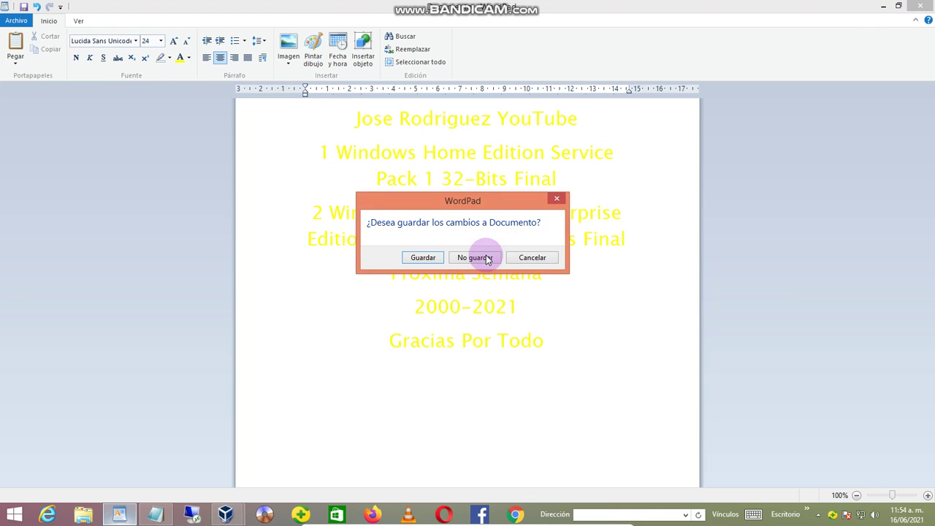
pyautogui.click(485, 257)
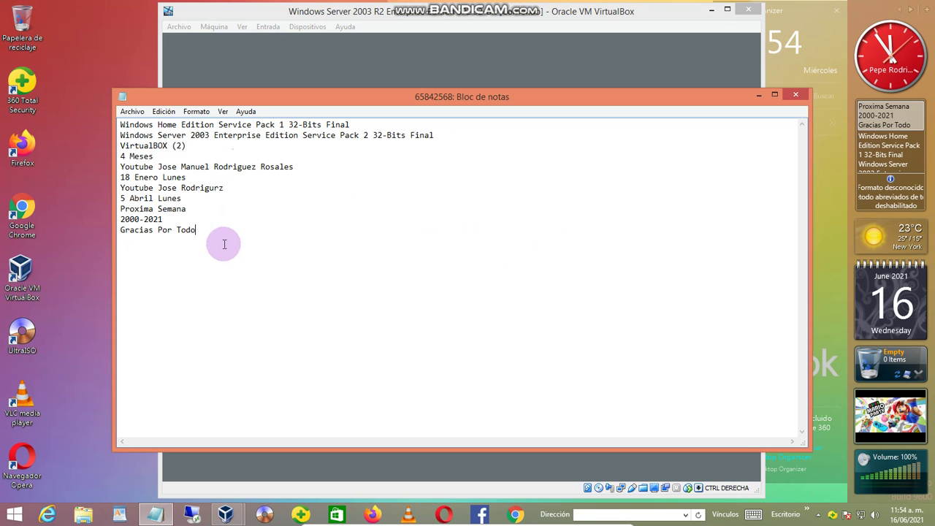
# Highlight all the notes in the 65842568 text file, clear the selection, and close Notepad.
pyautogui.moveTo(217, 246); pyautogui.dragTo(120, 122)
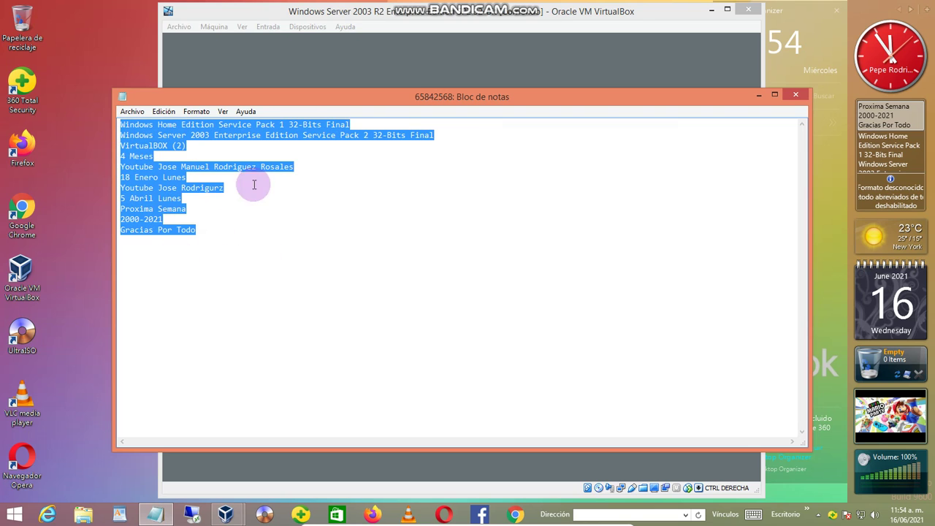
pyautogui.click(267, 278)
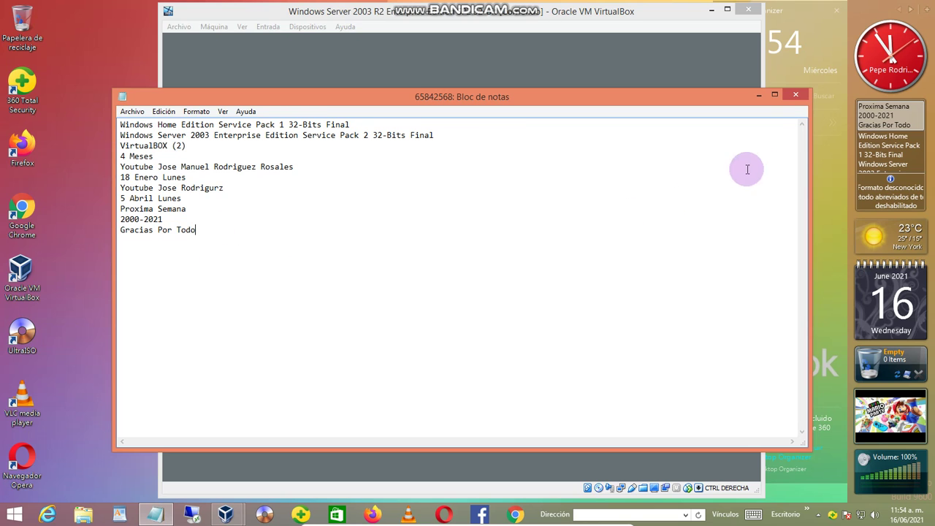
pyautogui.click(794, 94)
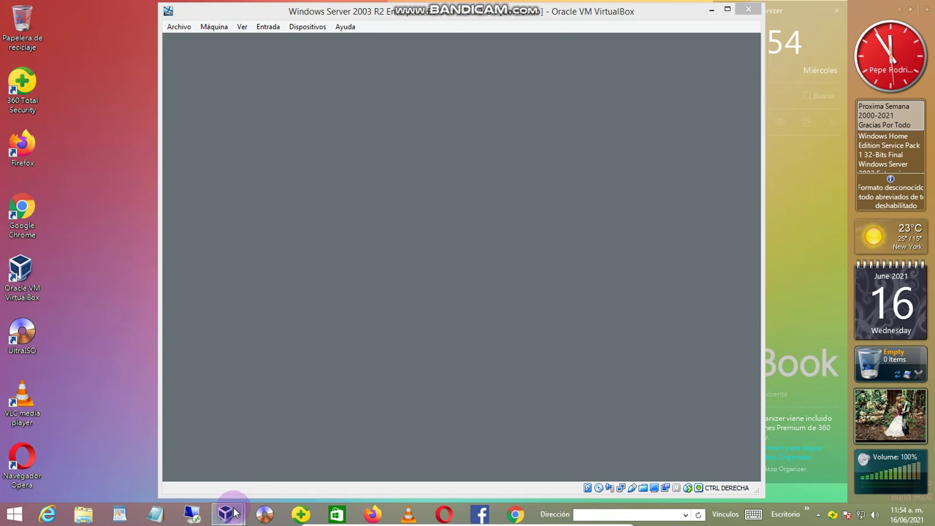
# Switch to the VirtualBox manager and select the Windows XP Home Edition SP1 32 Bit machine.
pyautogui.click(232, 513)
pyautogui.click(184, 465)
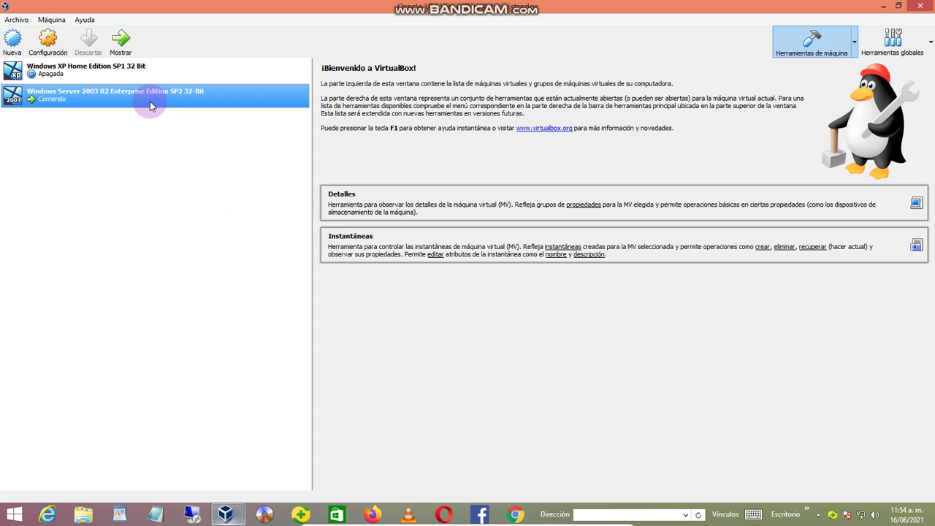
pyautogui.click(151, 71)
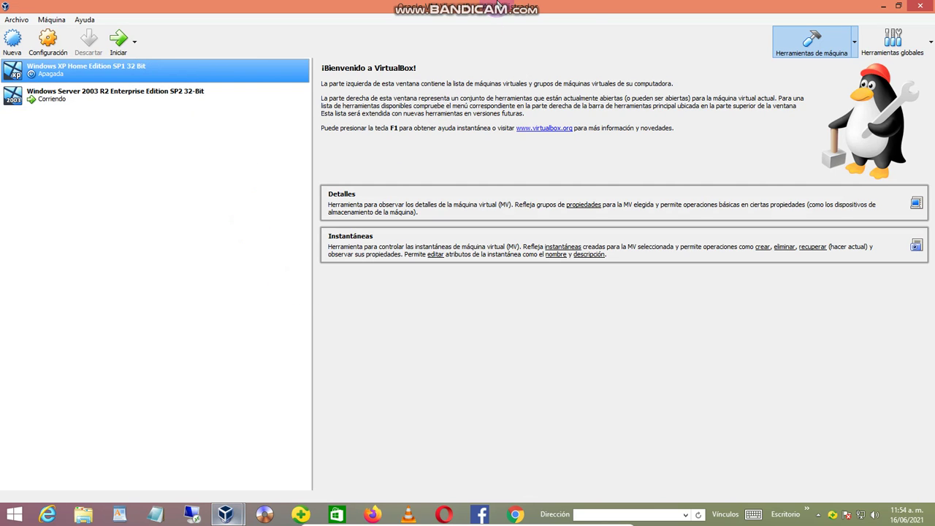
# Review the Windows Server 2003 R2 machine's system, display, storage, audio and network settings, including Adaptador 2.
pyautogui.moveTo(500, 10)
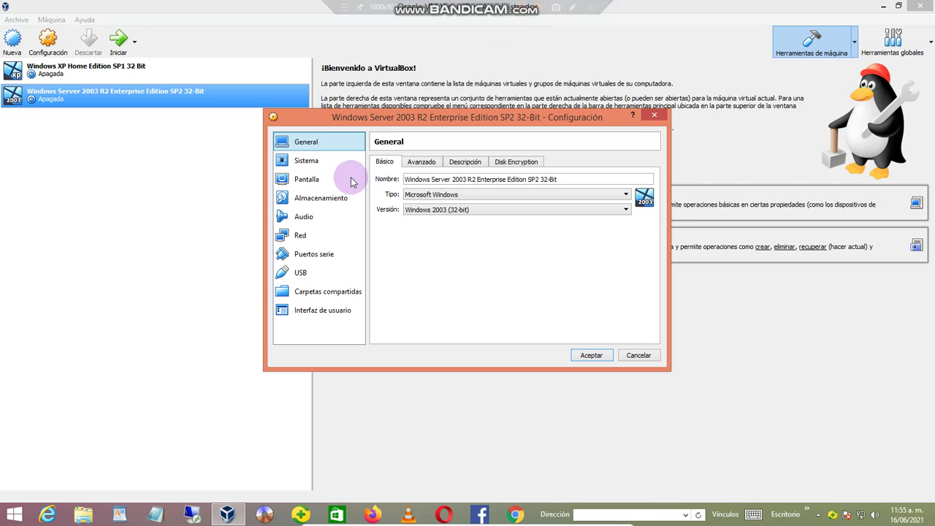
pyautogui.click(336, 166)
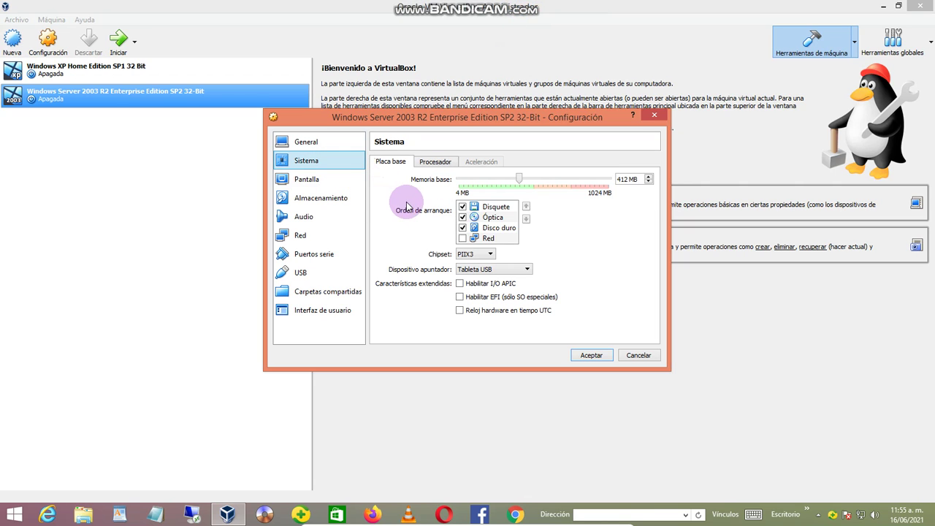
pyautogui.click(341, 179)
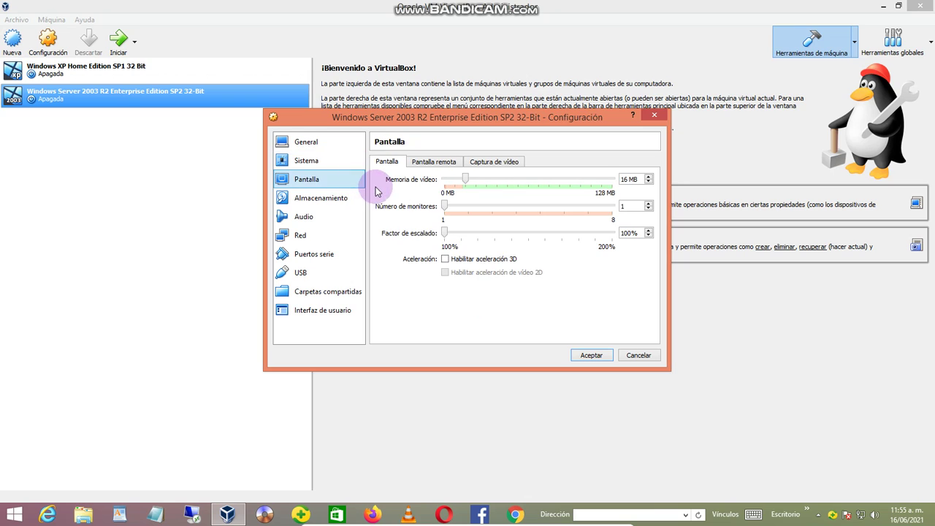
pyautogui.click(351, 201)
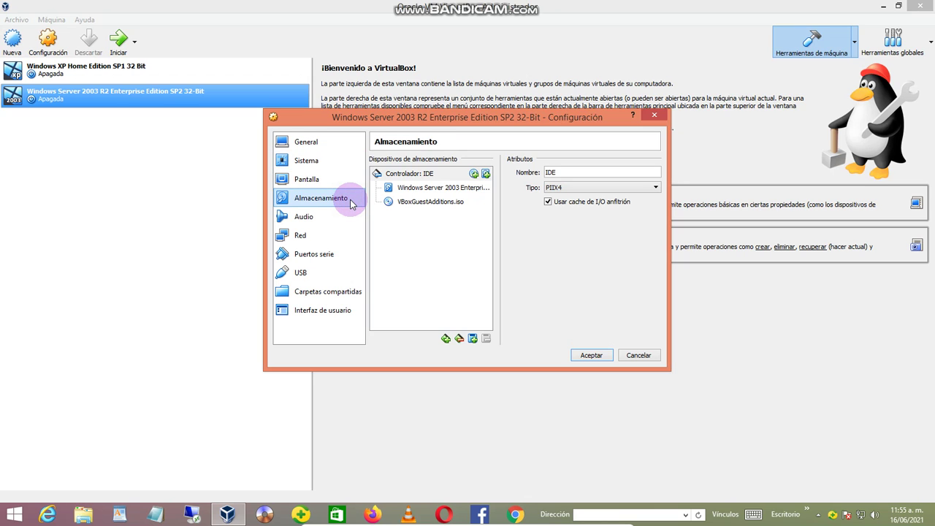
pyautogui.click(319, 219)
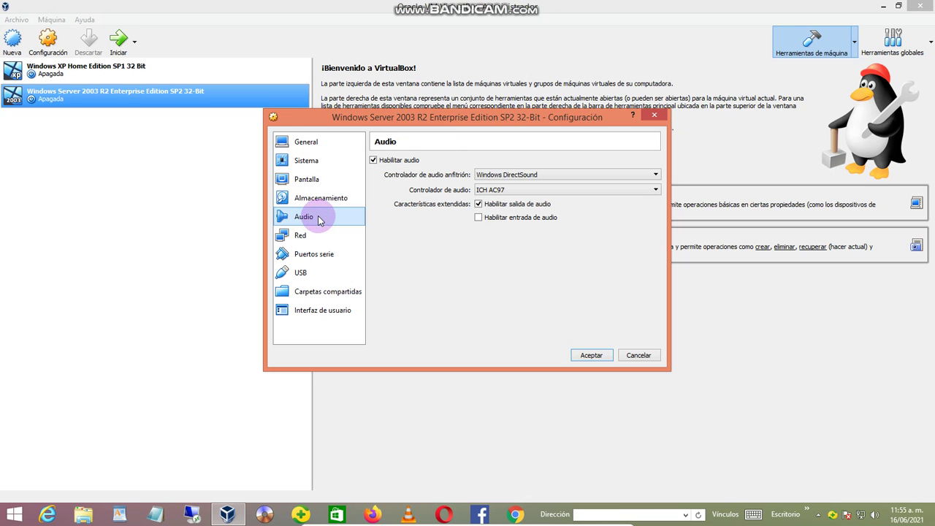
pyautogui.click(318, 237)
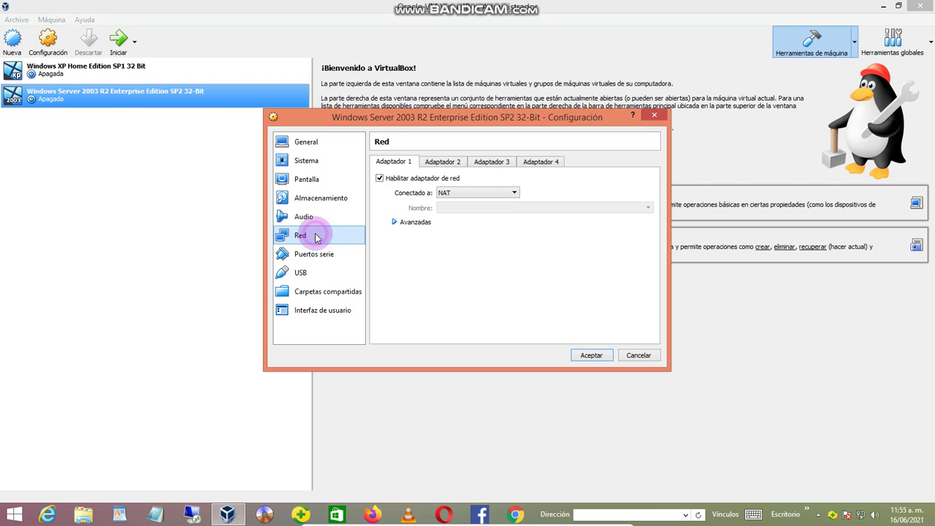
pyautogui.click(436, 162)
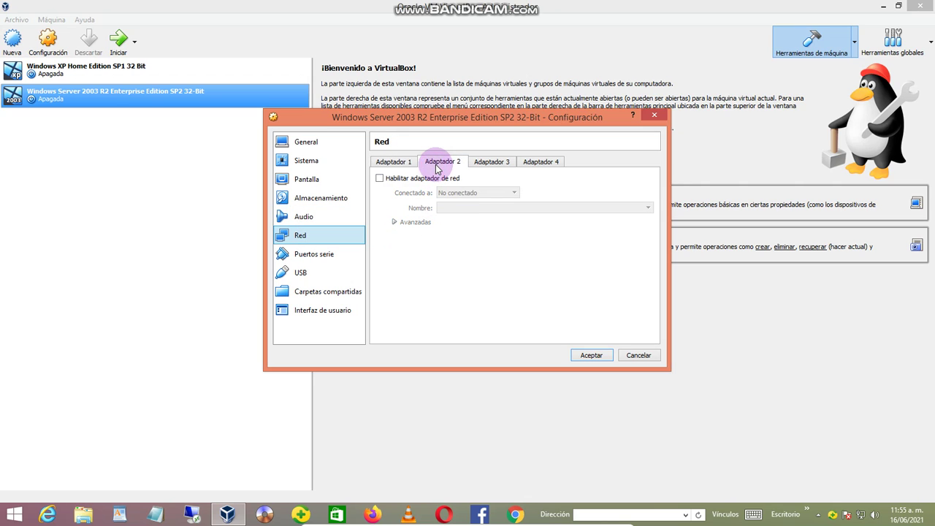
# Review the machine's serial port, USB, shared folder and user interface settings, and leave the configuration without saving.
pyautogui.click(361, 258)
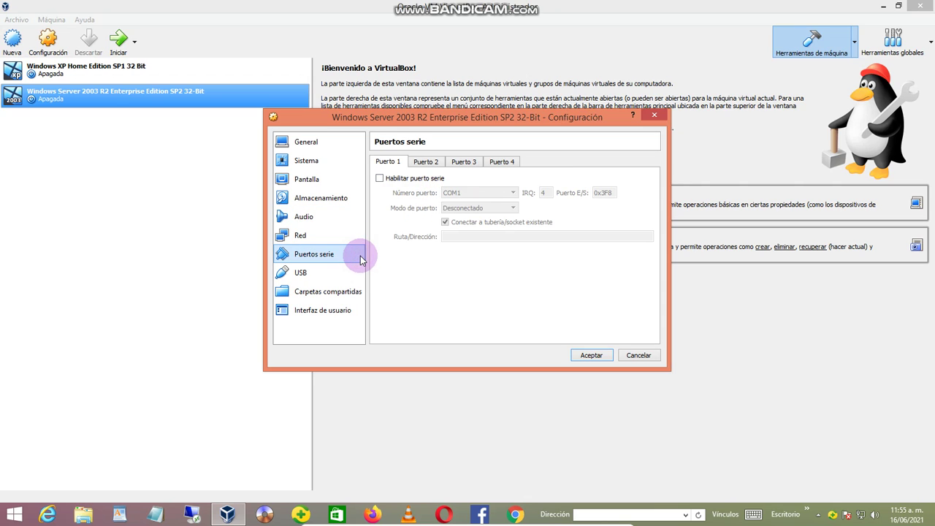
pyautogui.click(341, 273)
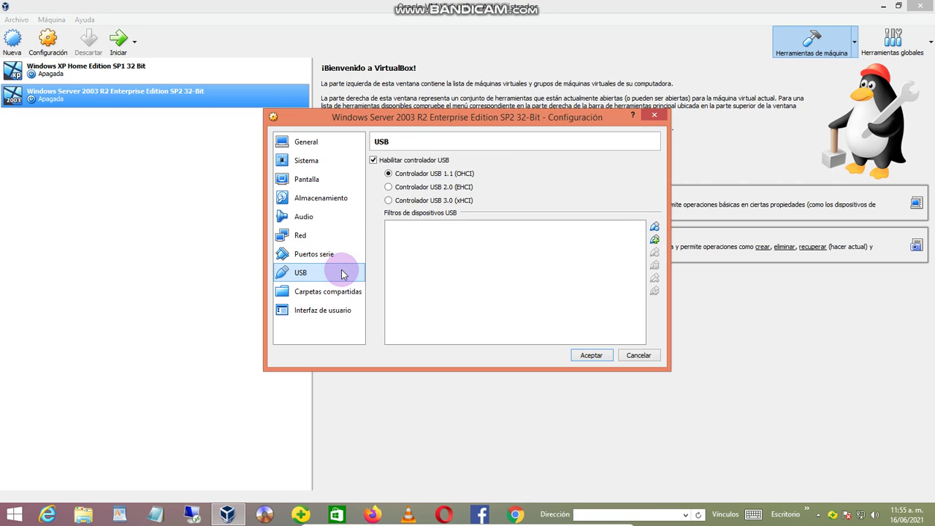
pyautogui.click(337, 293)
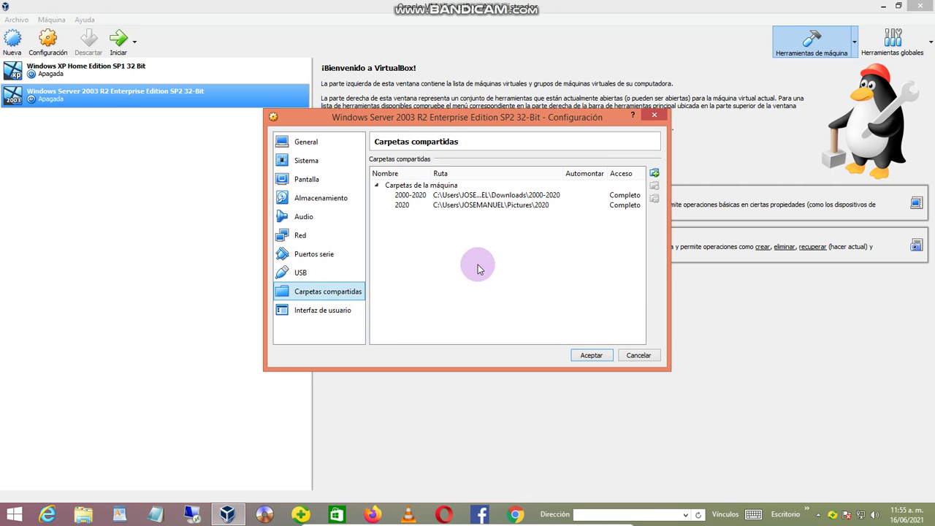
pyautogui.click(332, 310)
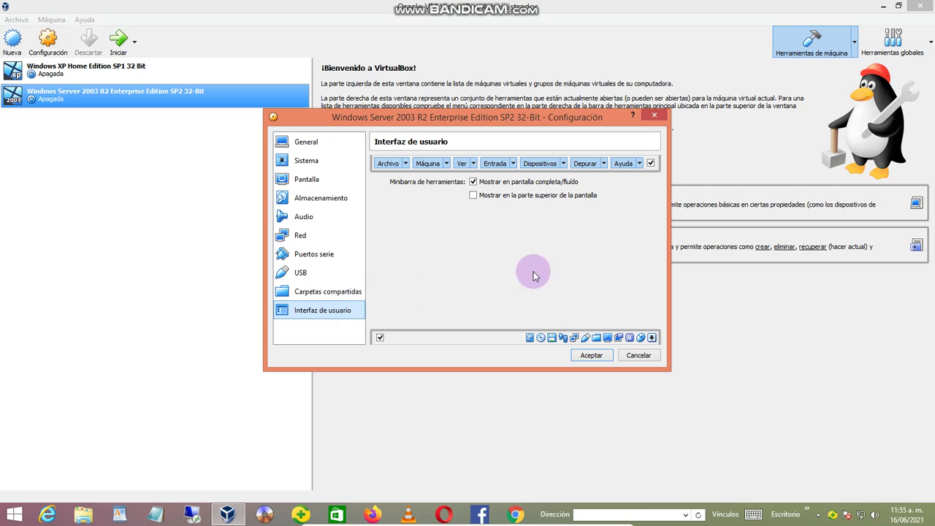
pyautogui.click(639, 355)
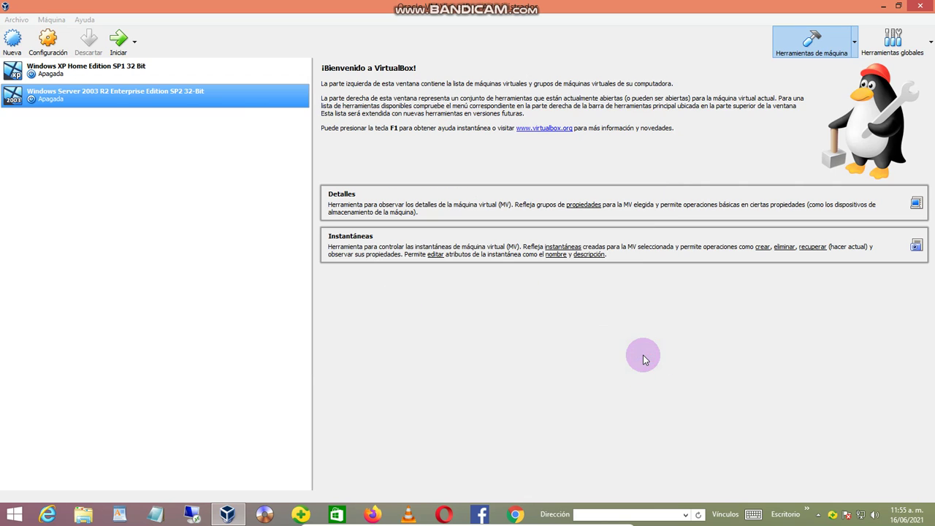
# Select each of the two virtual machines in turn and close the VirtualBox manager.
pyautogui.click(108, 70)
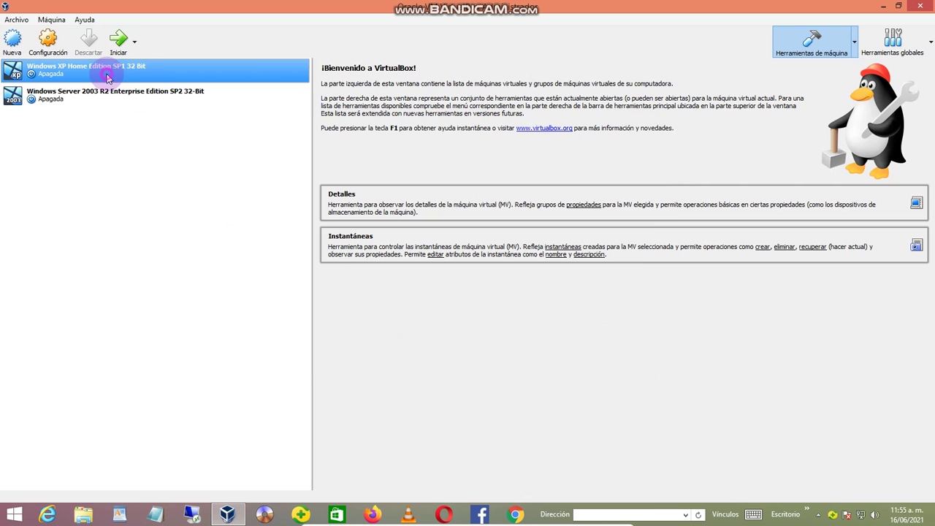
pyautogui.click(146, 95)
pyautogui.click(129, 70)
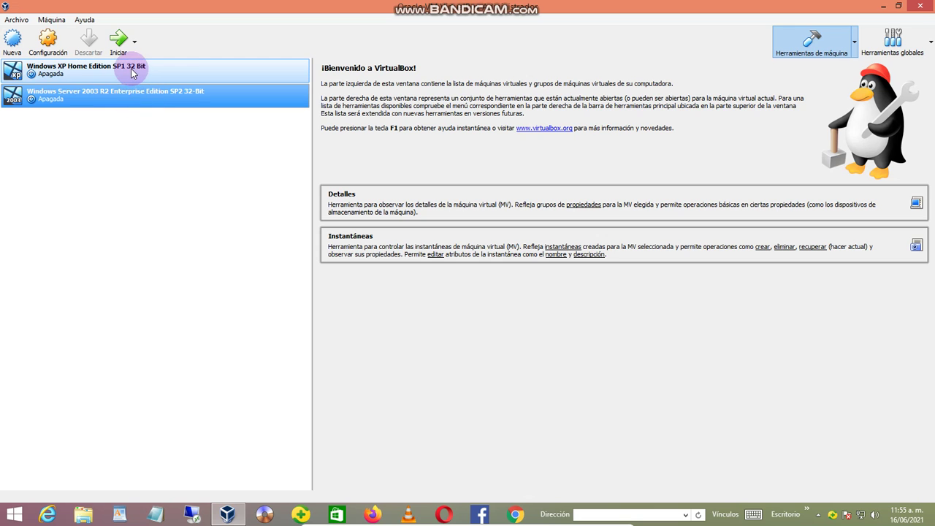
pyautogui.click(925, 7)
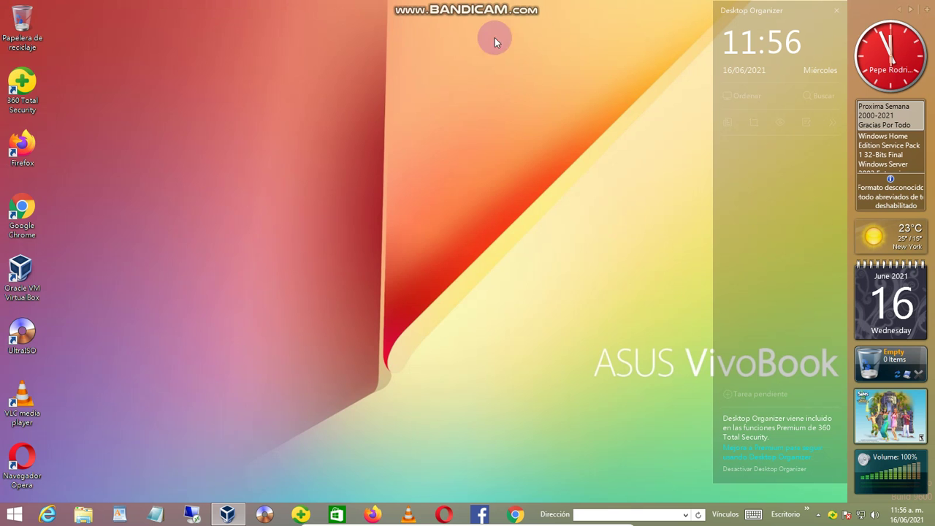